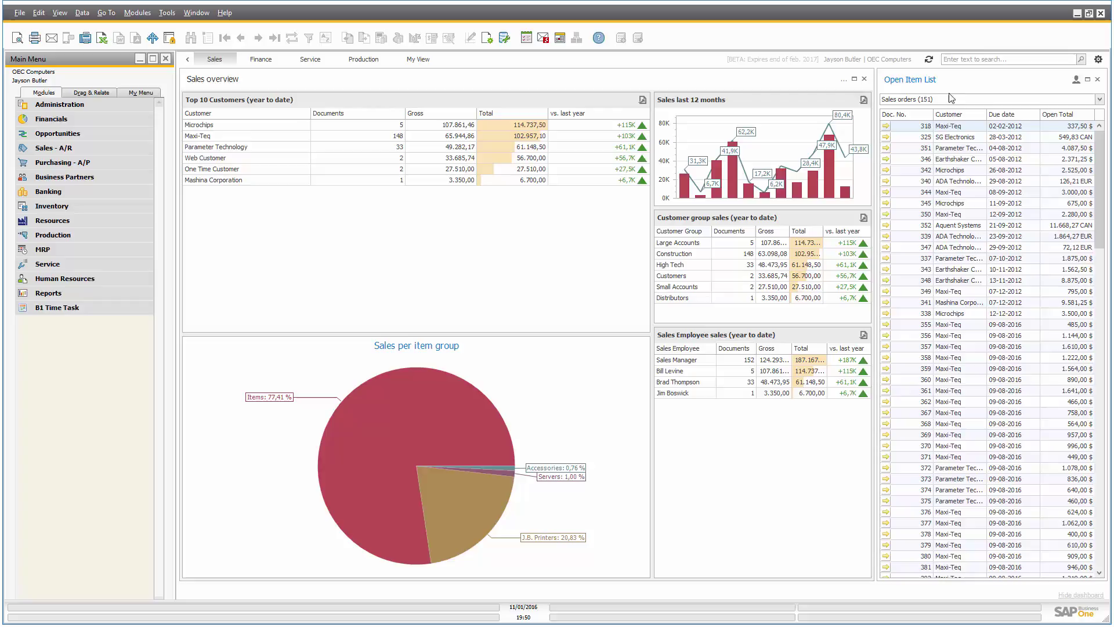
drag(948, 68, 969, 197)
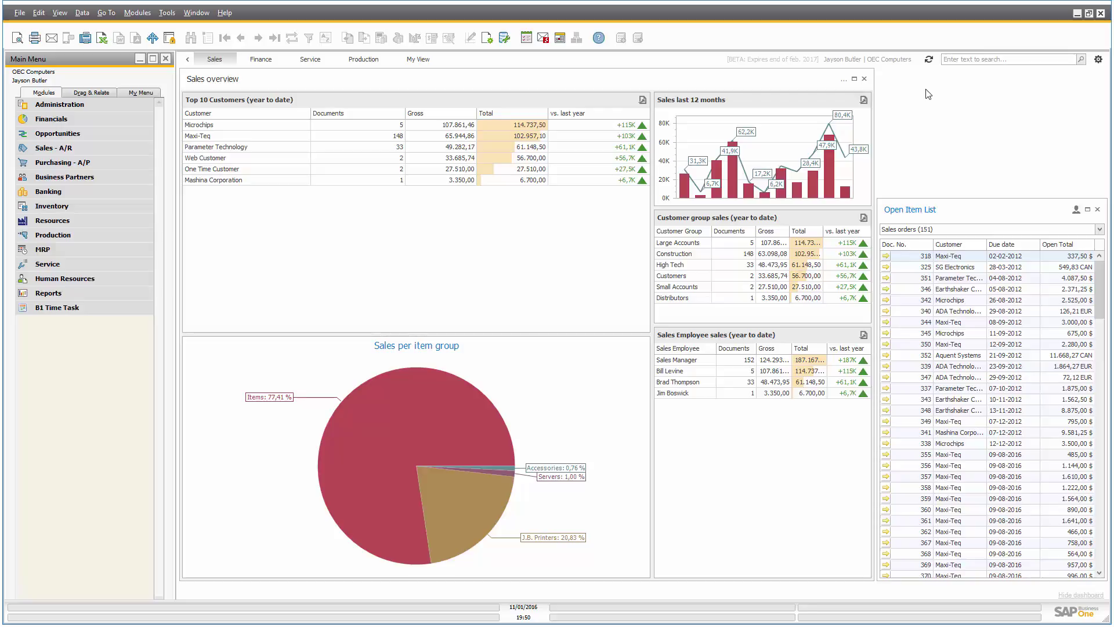
Step: Add a Common Functions widget to the Sales overview dashboard via Add new widget
click(1098, 60)
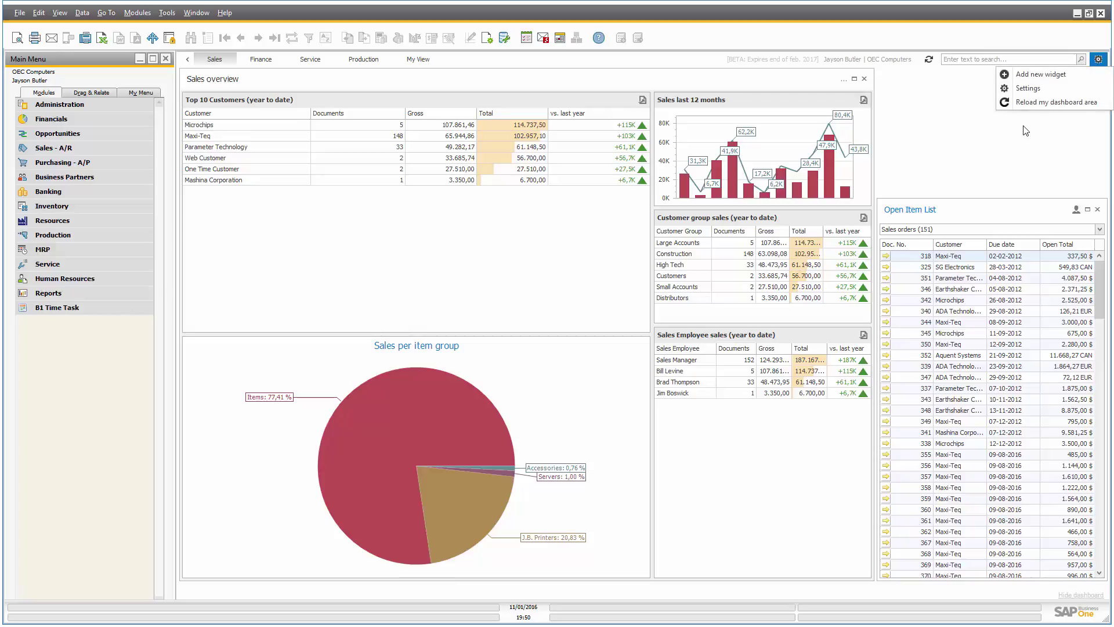
click(1039, 75)
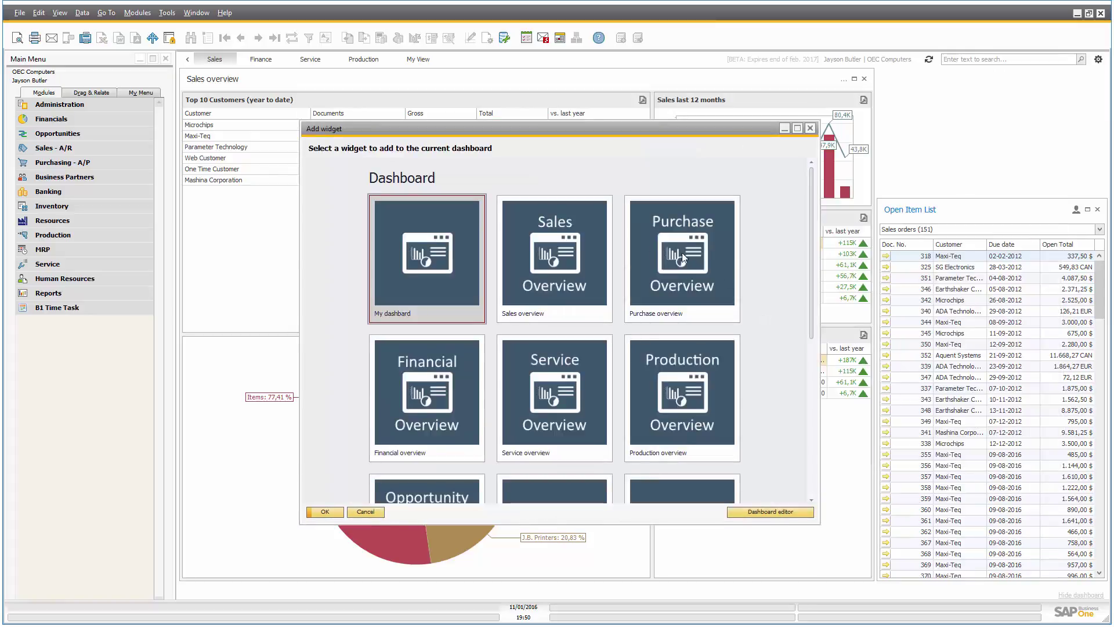
scroll(504, 266, down, 5)
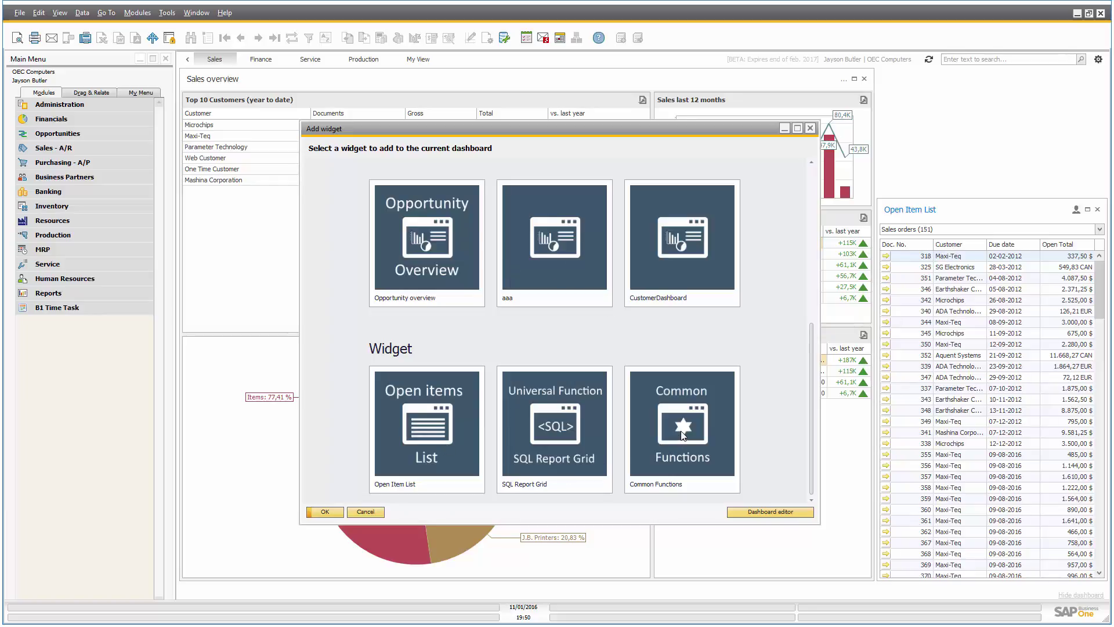
click(702, 434)
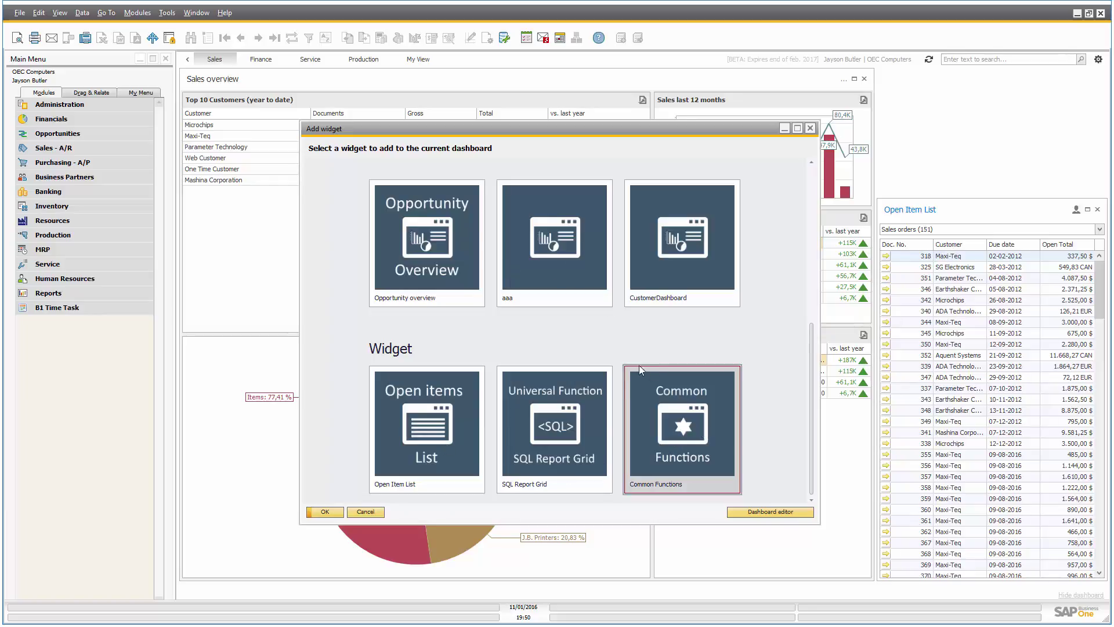
click(324, 512)
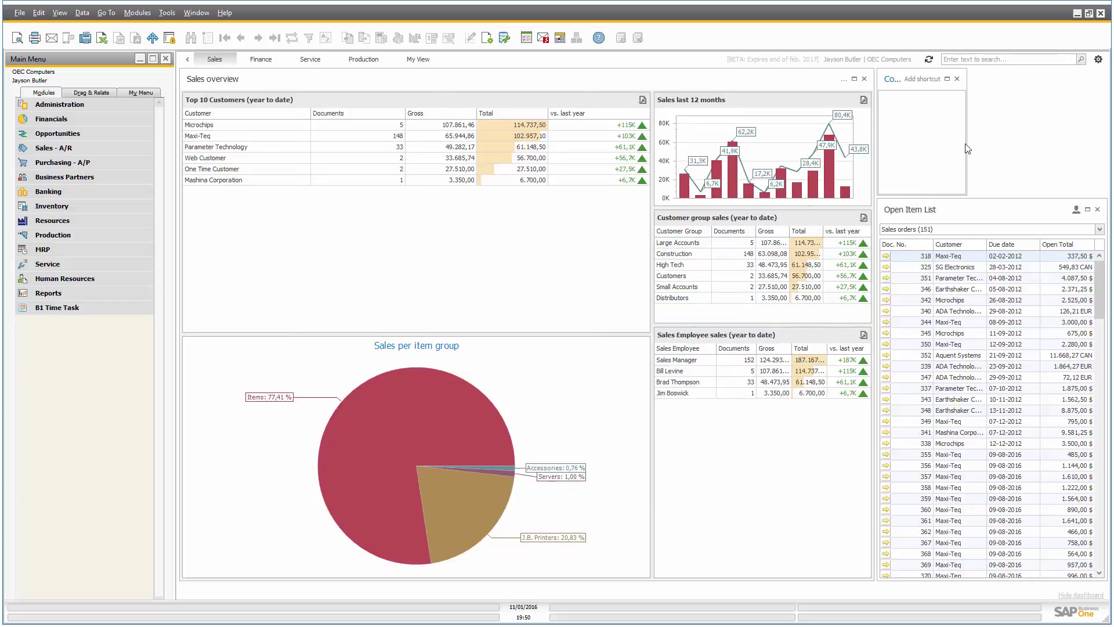
Step: Widen the Common Functions widget across the right column and expand the Business Partners module
drag(966, 150, 1106, 169)
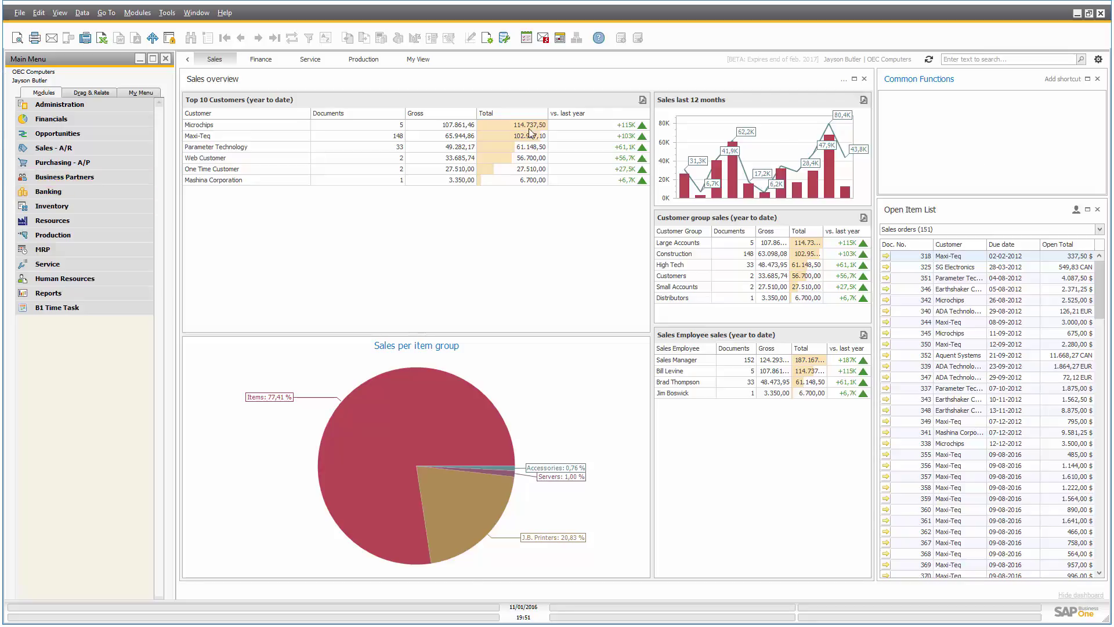
click(64, 177)
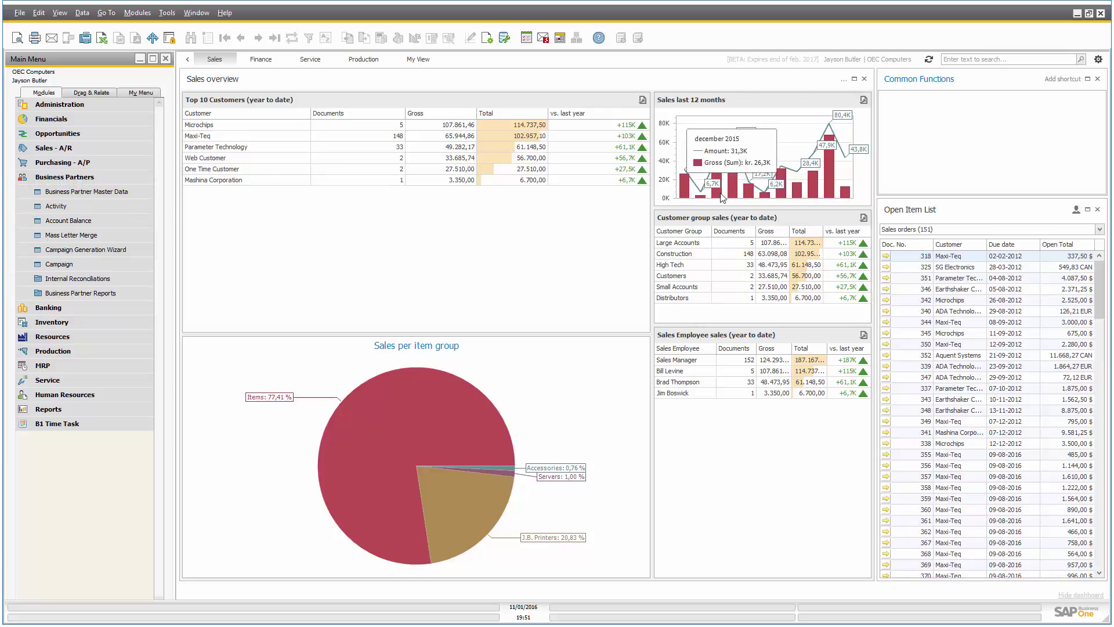
Step: Start a Menu-type shortcut in Common Functions and bring up the Choose menuitem tree for its target
click(1062, 84)
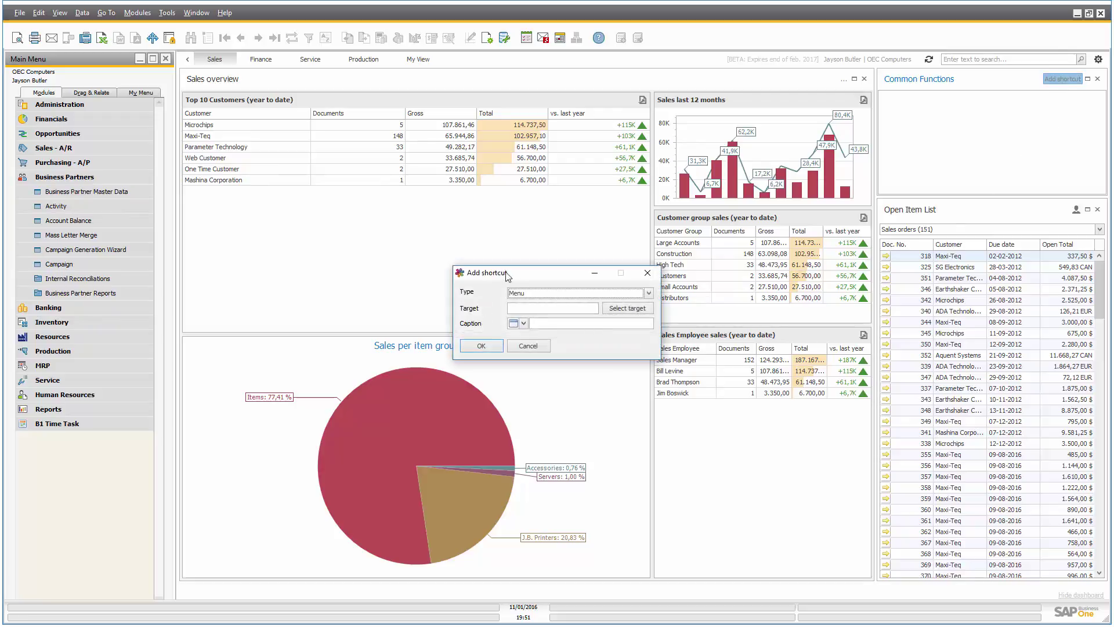
drag(512, 277, 711, 141)
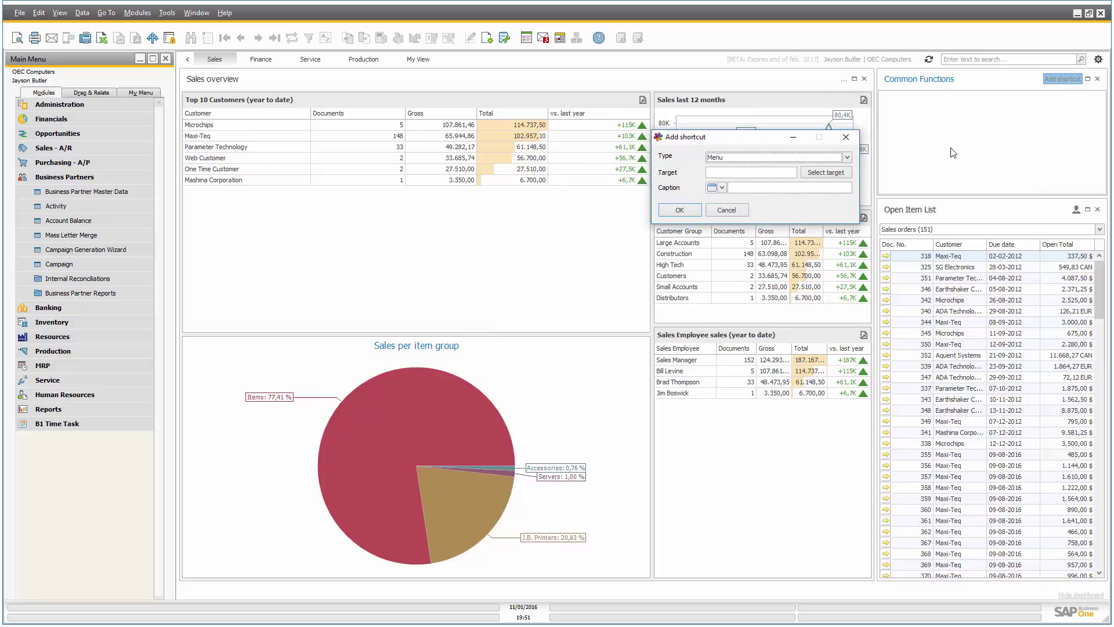
click(848, 158)
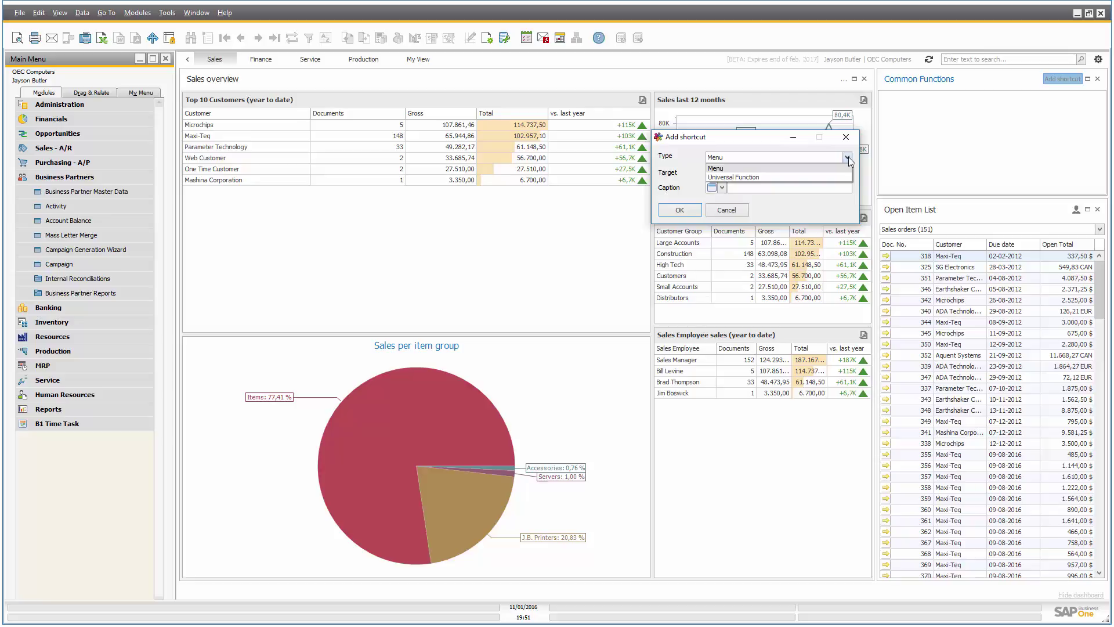
click(848, 157)
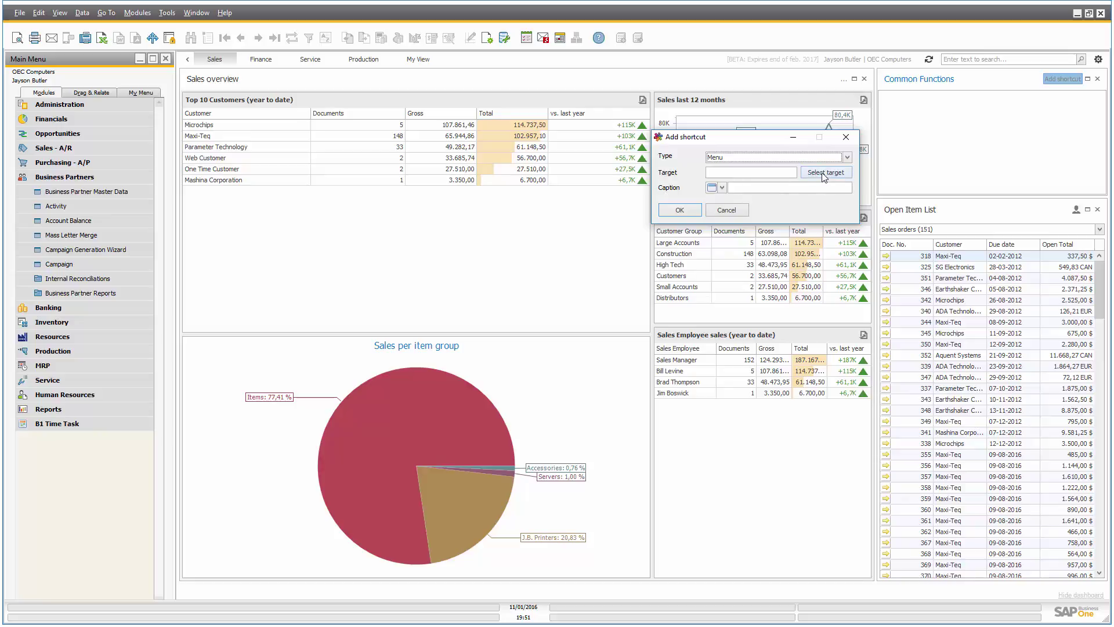
click(744, 172)
click(818, 174)
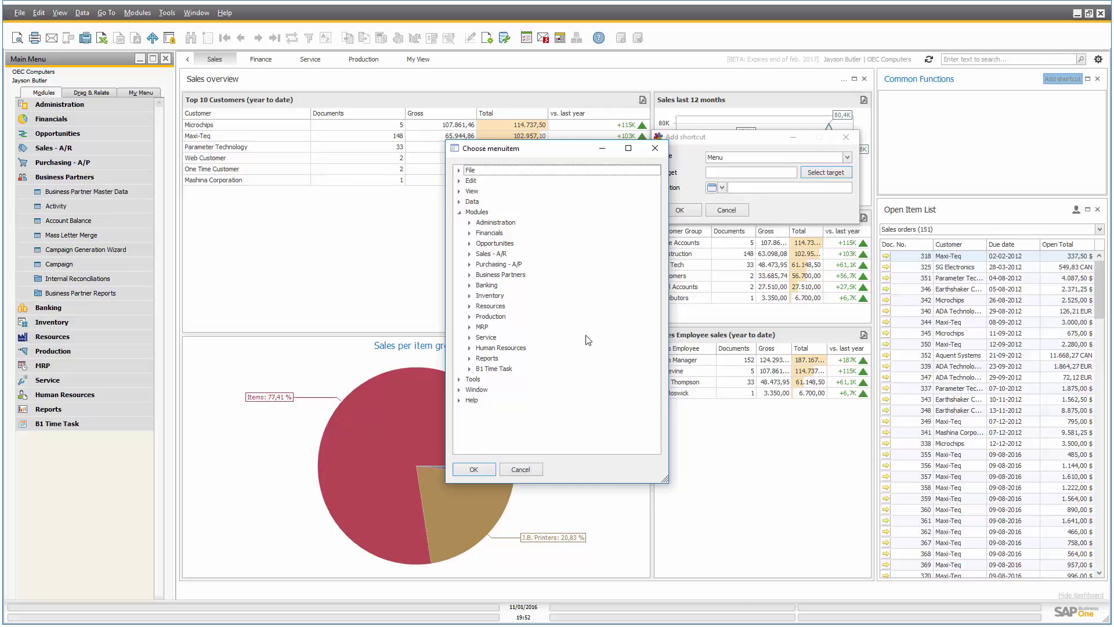
Step: Pick Business Partner Master Data under Business Partners as the shortcut target
click(504, 275)
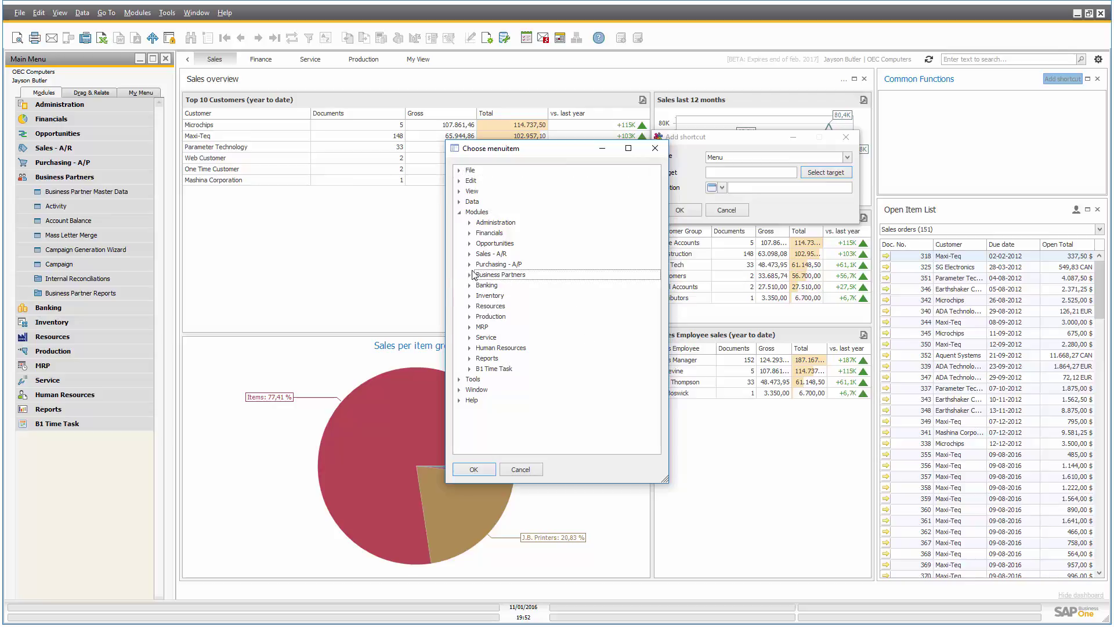
click(470, 276)
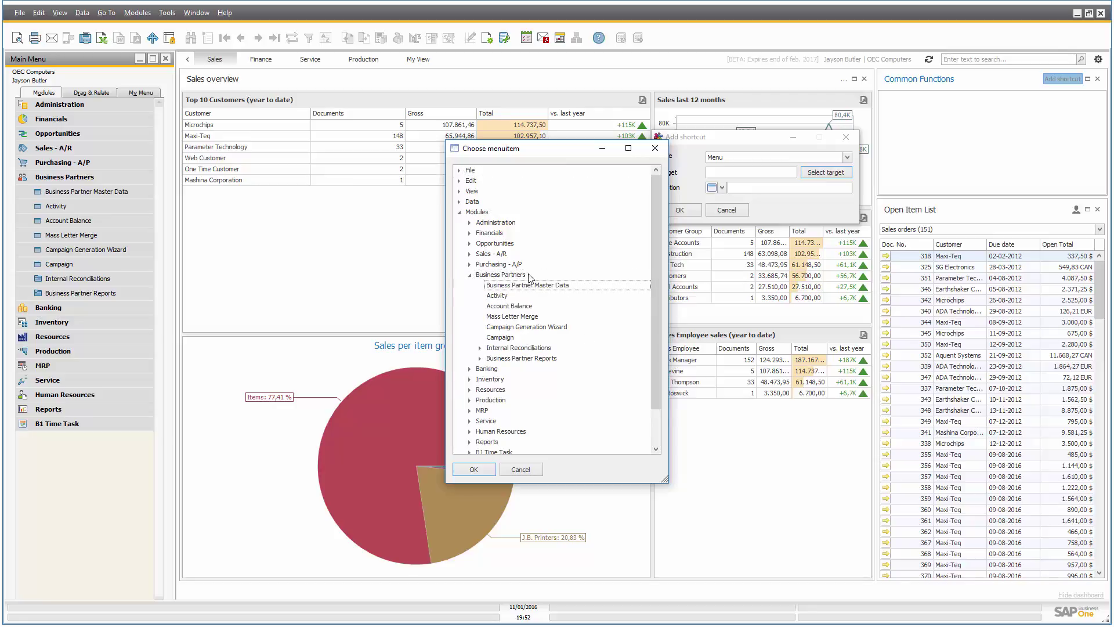
click(469, 470)
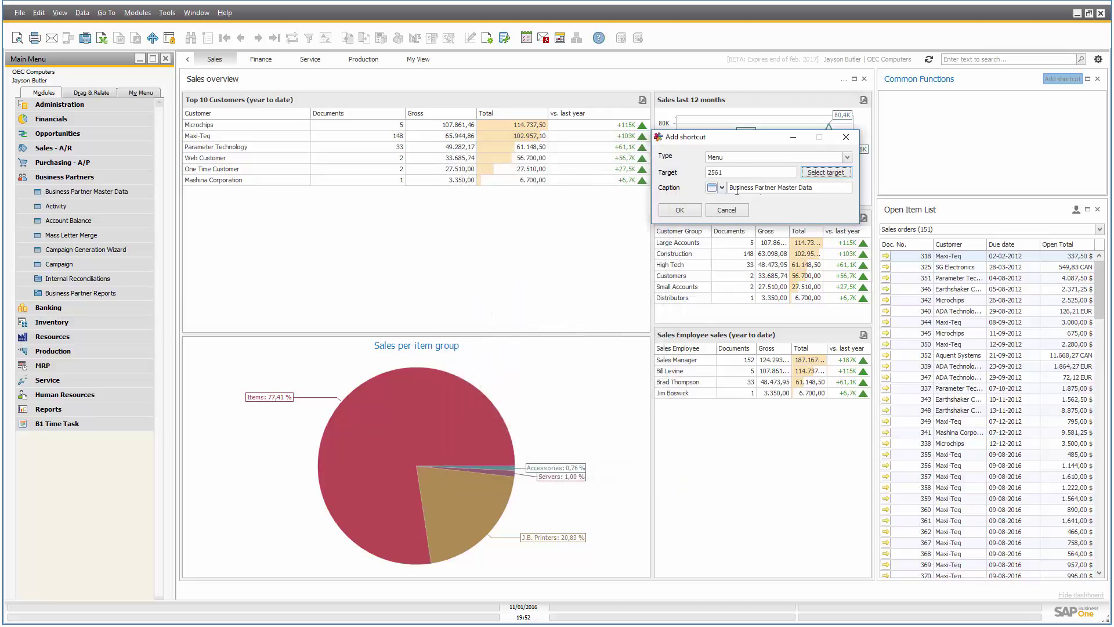
Step: Trim the caption to 'Business Partner', give it the person icon and add the shortcut
click(777, 188)
key(shift+End)
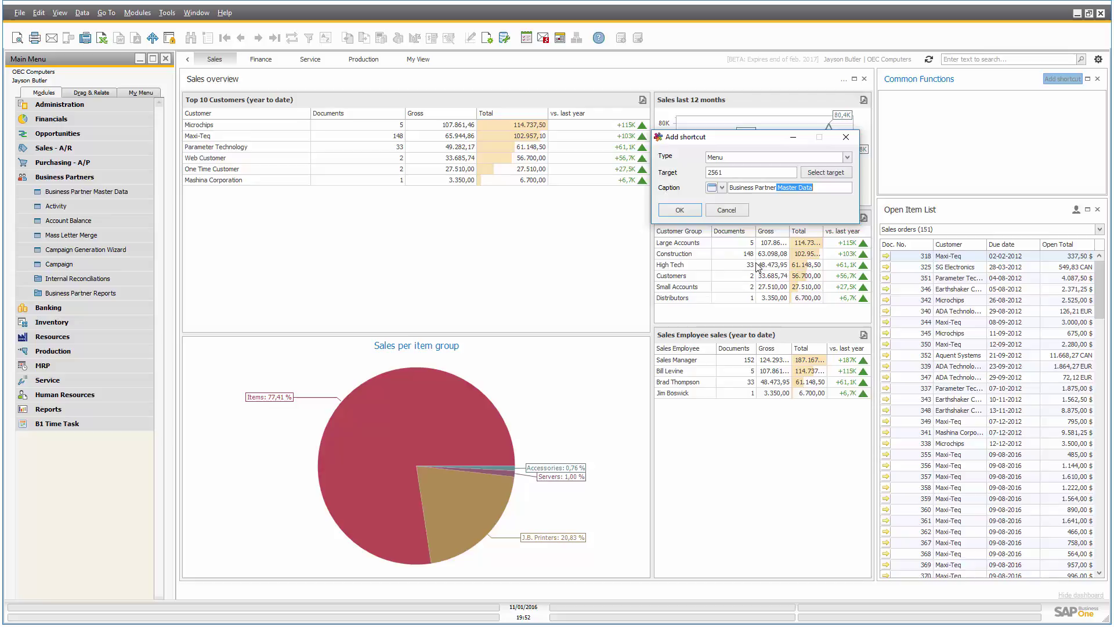
key(Delete)
click(723, 188)
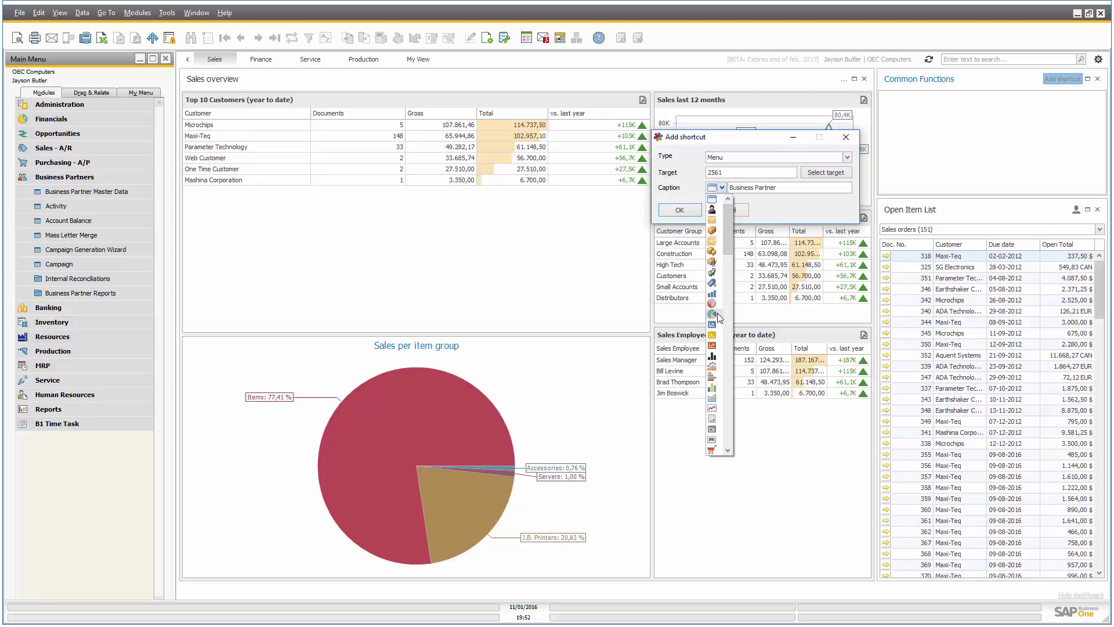
click(713, 211)
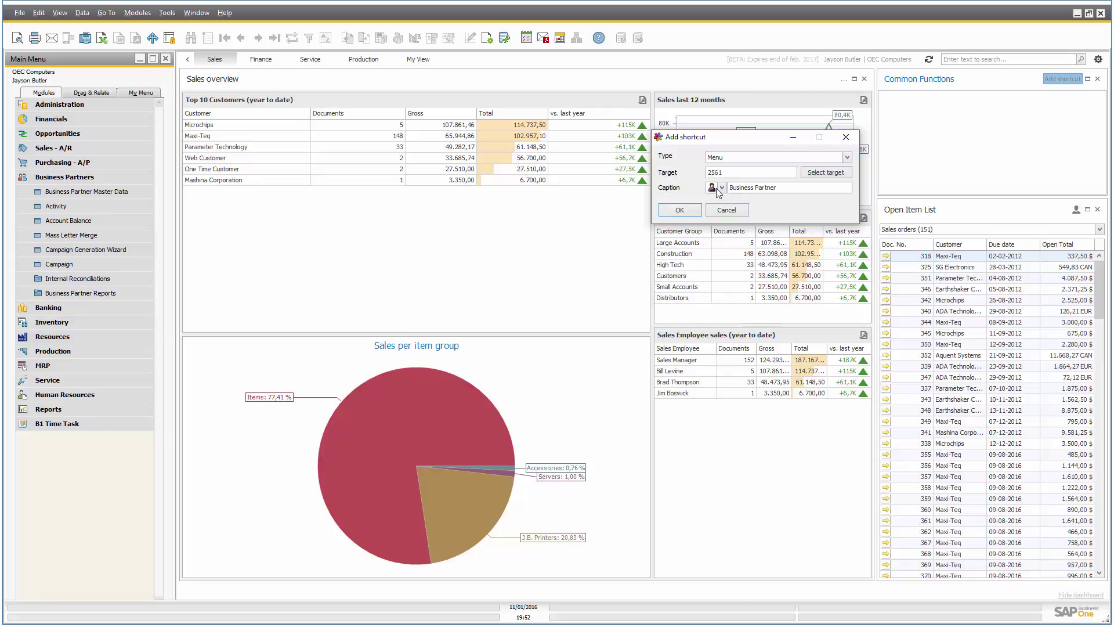
click(684, 211)
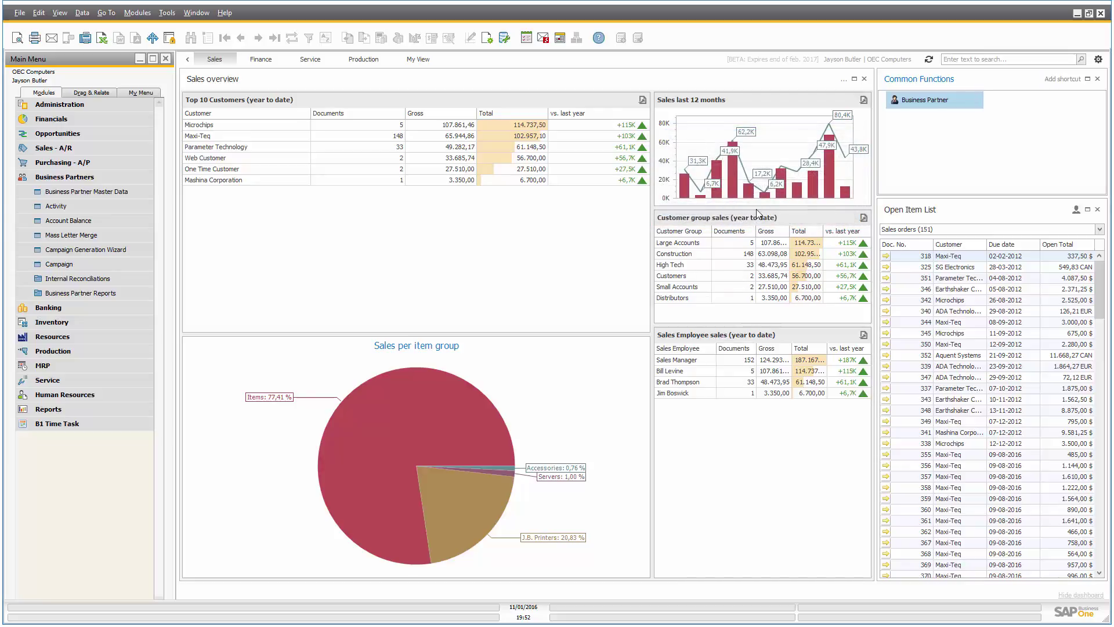
Step: Test the Business Partner shortcut, close Business Partner Master Data and start another shortcut
click(906, 98)
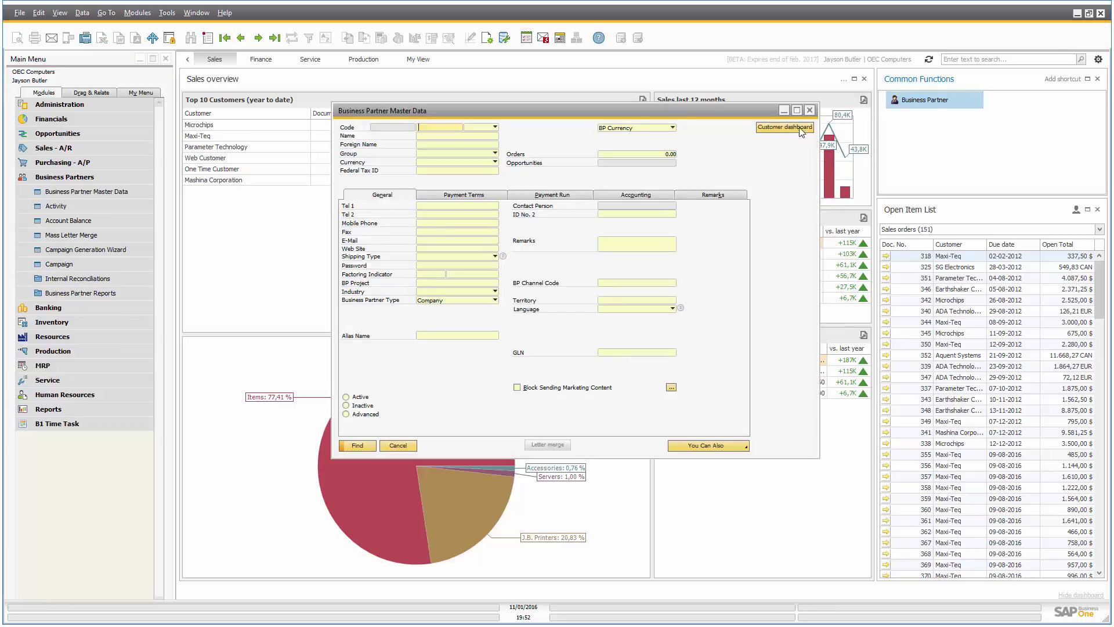
click(809, 110)
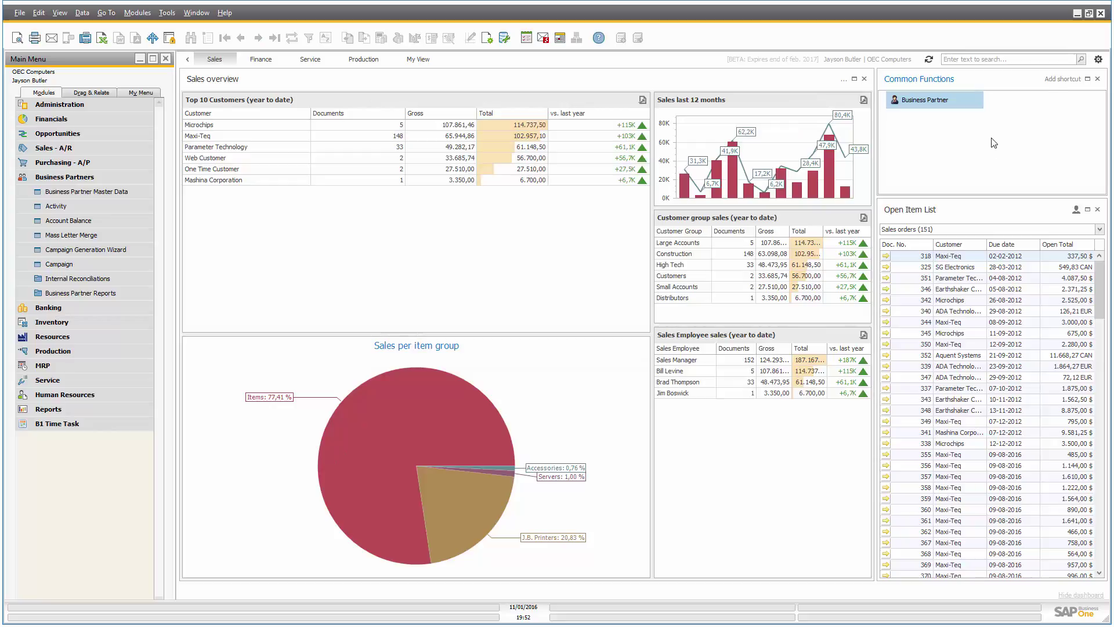
click(1060, 79)
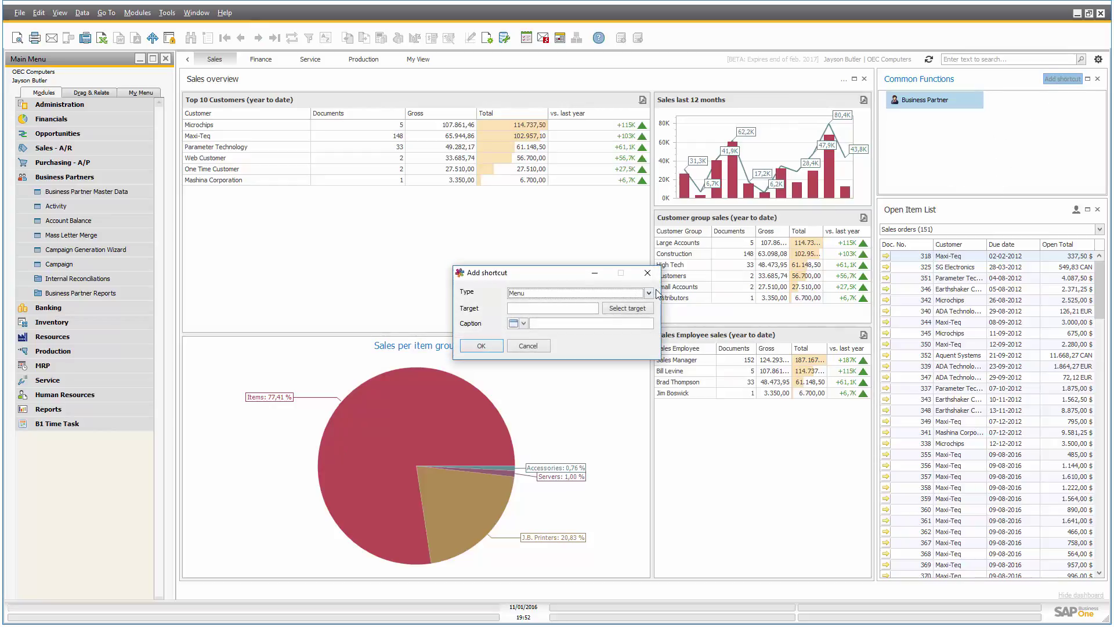
Step: Add a Sales Quotation shortcut from Sales - A/R with its own icon to Common Functions
click(617, 311)
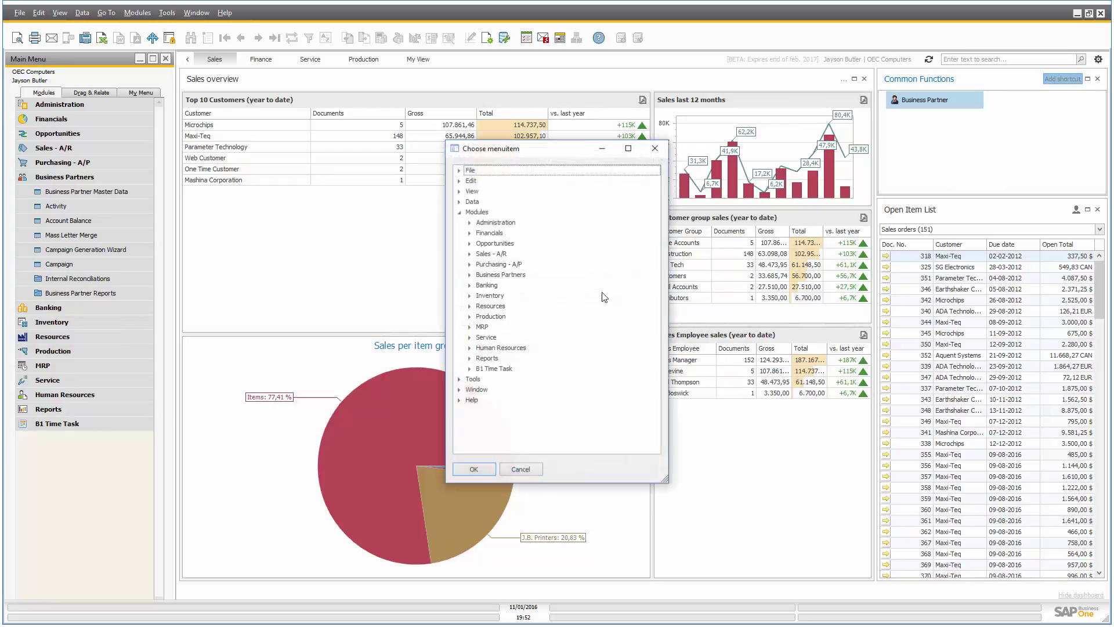
click(469, 254)
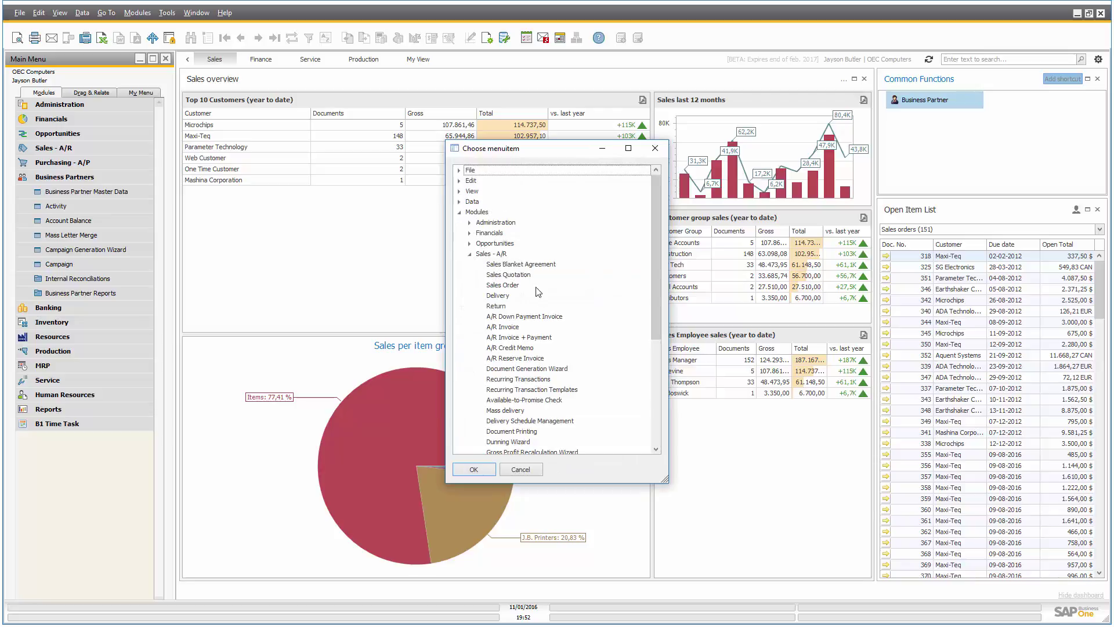
click(508, 275)
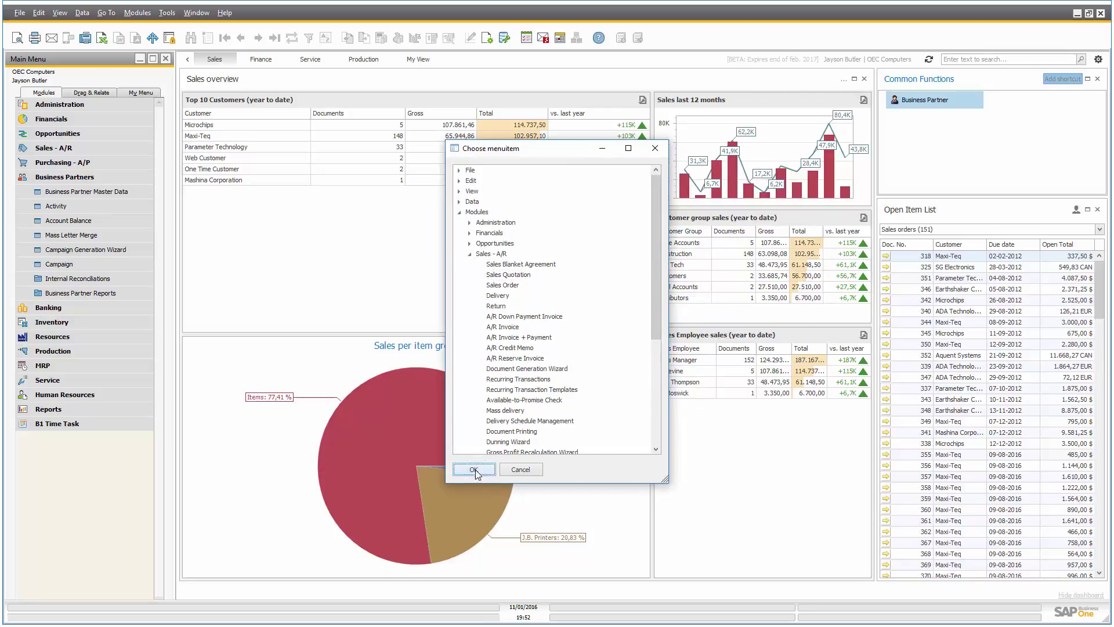
click(473, 469)
click(525, 324)
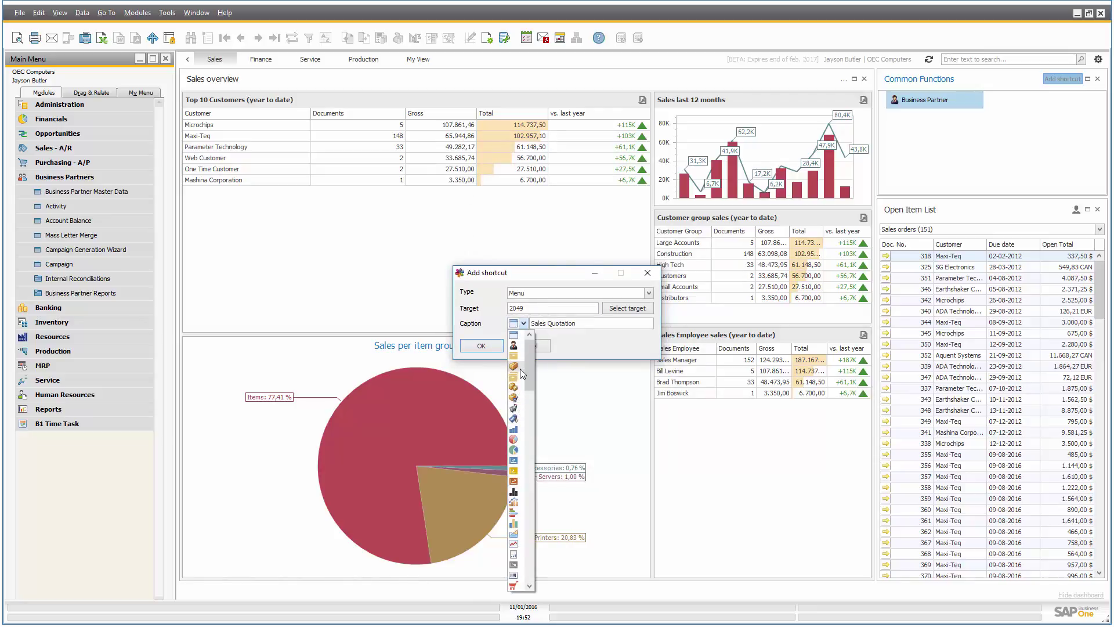
scroll(524, 408, down, 1)
scroll(524, 408, down, 1)
scroll(524, 409, down, 1)
scroll(524, 412, down, 2)
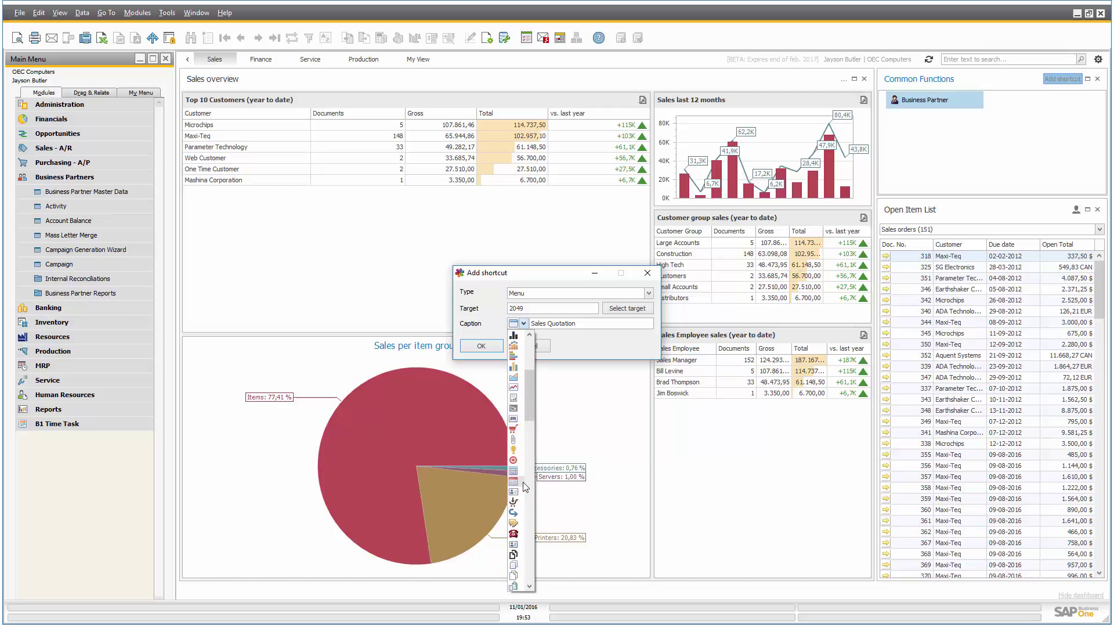
scroll(514, 484, down, 1)
scroll(514, 487, down, 1)
scroll(518, 474, down, 1)
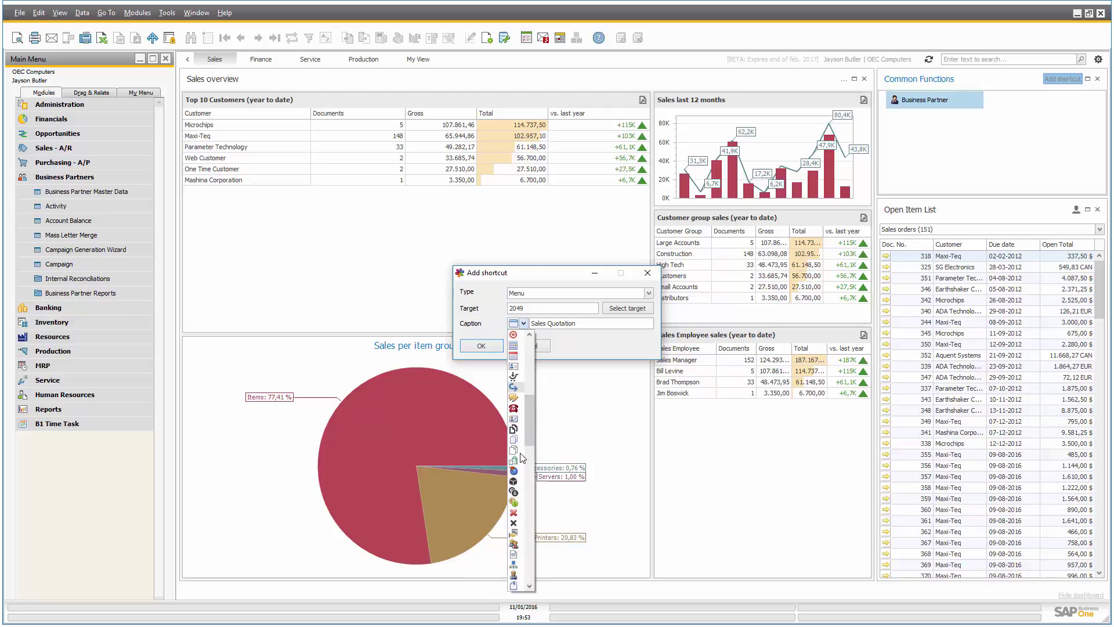
scroll(522, 468, down, 1)
scroll(525, 463, down, 2)
scroll(523, 460, down, 1)
scroll(523, 460, down, 2)
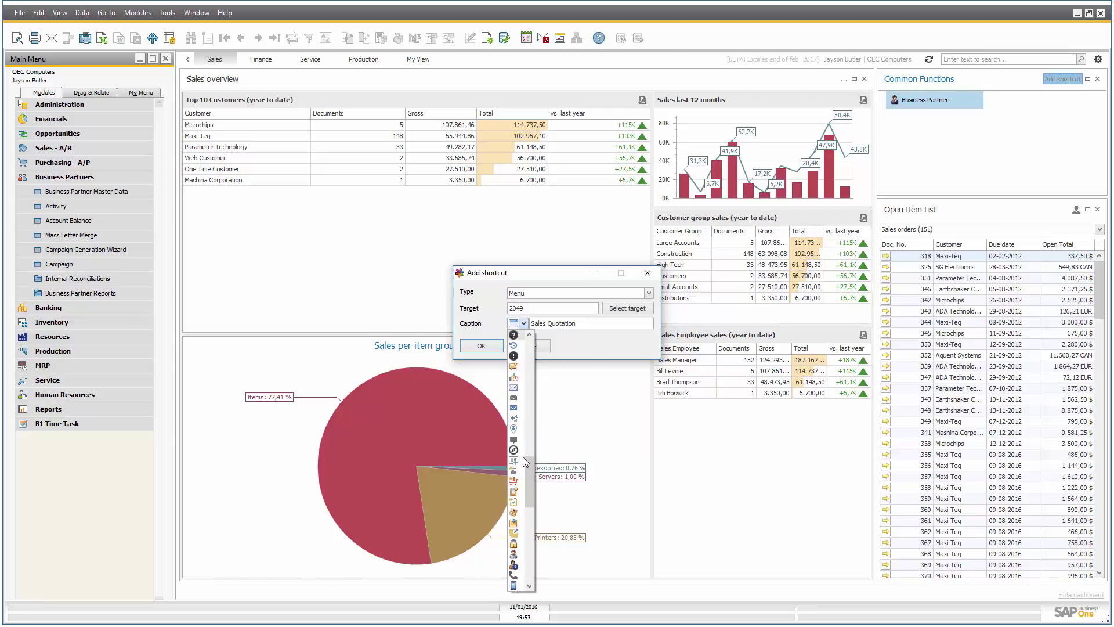
scroll(523, 461, down, 1)
scroll(524, 461, down, 2)
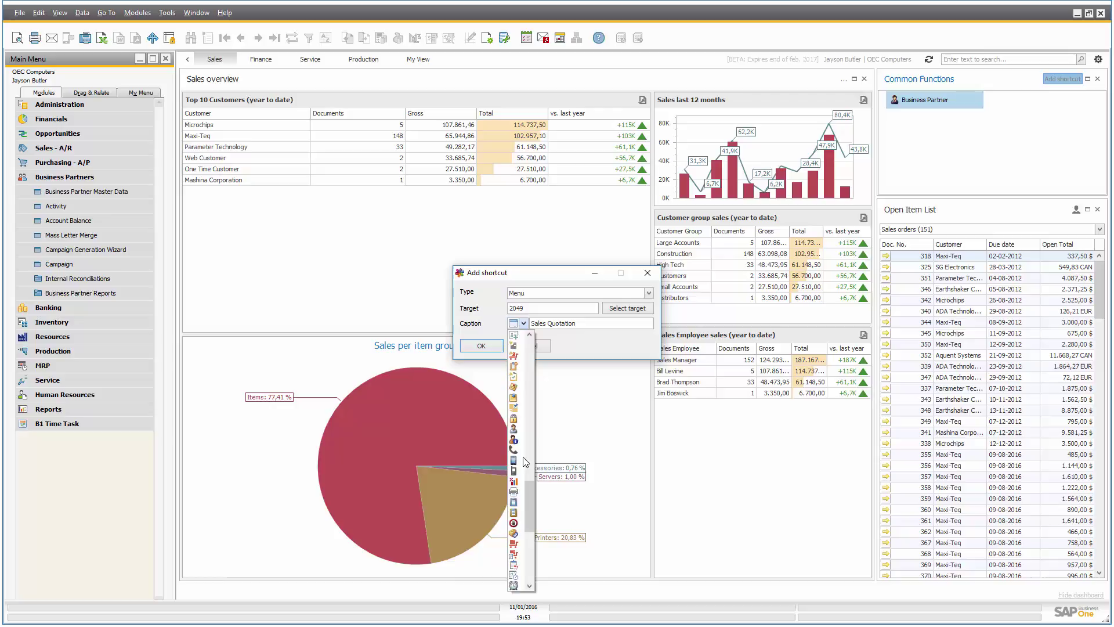
scroll(524, 462, down, 2)
scroll(524, 462, down, 1)
scroll(524, 461, down, 2)
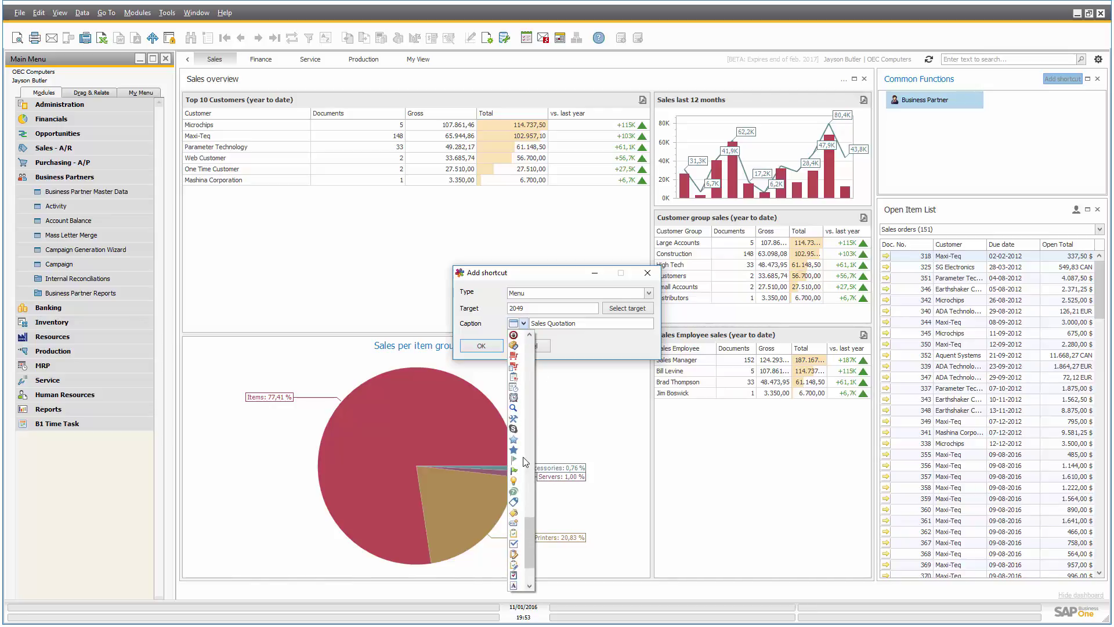
scroll(524, 462, down, 3)
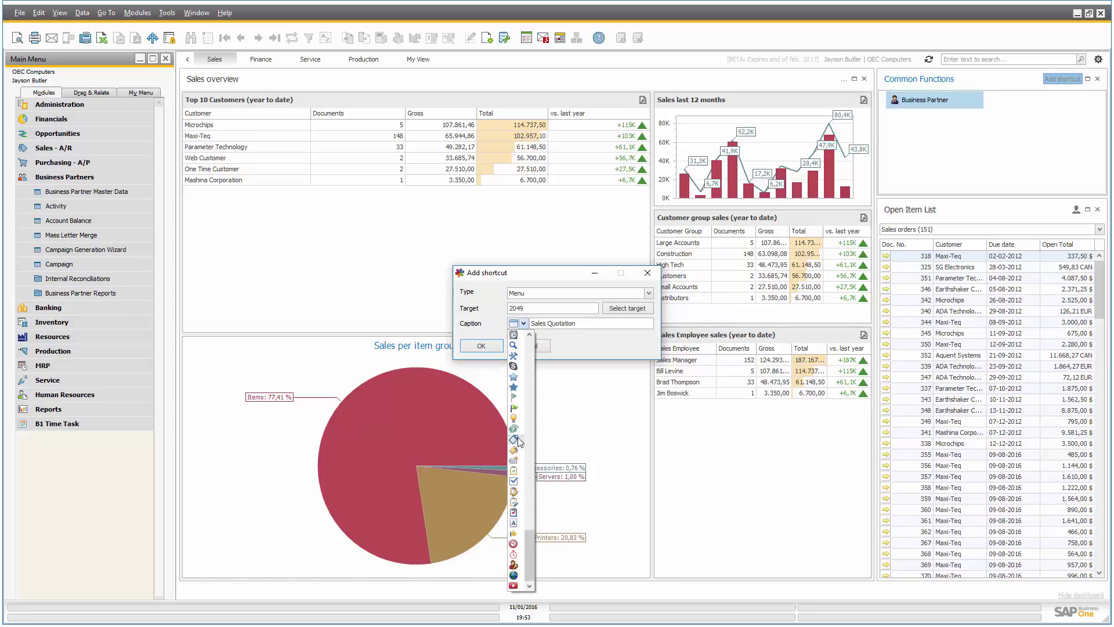
click(515, 452)
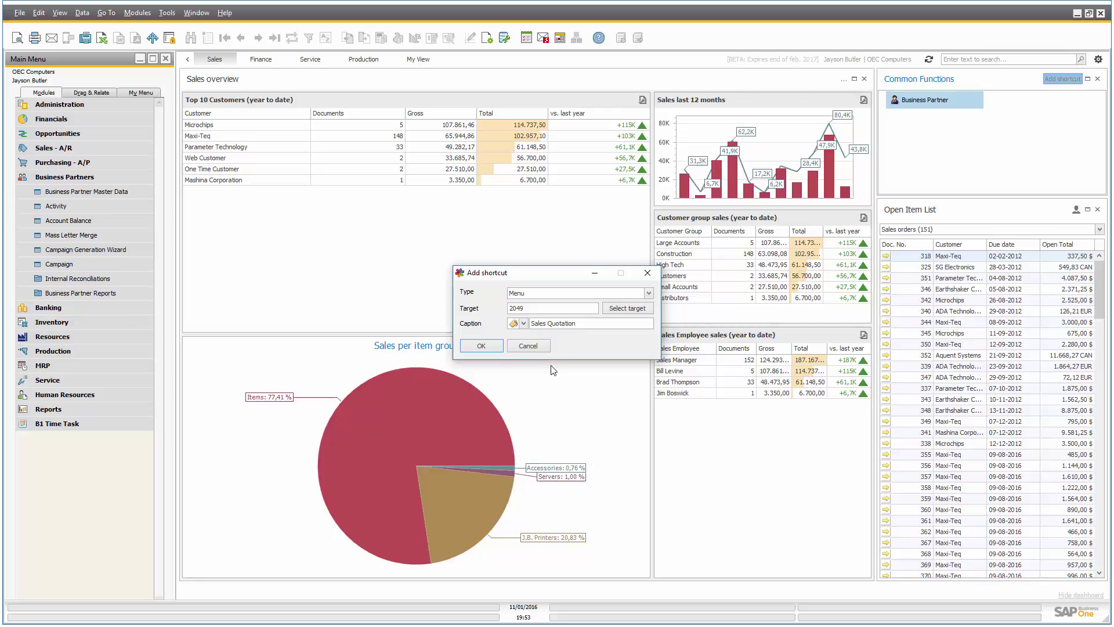
click(480, 346)
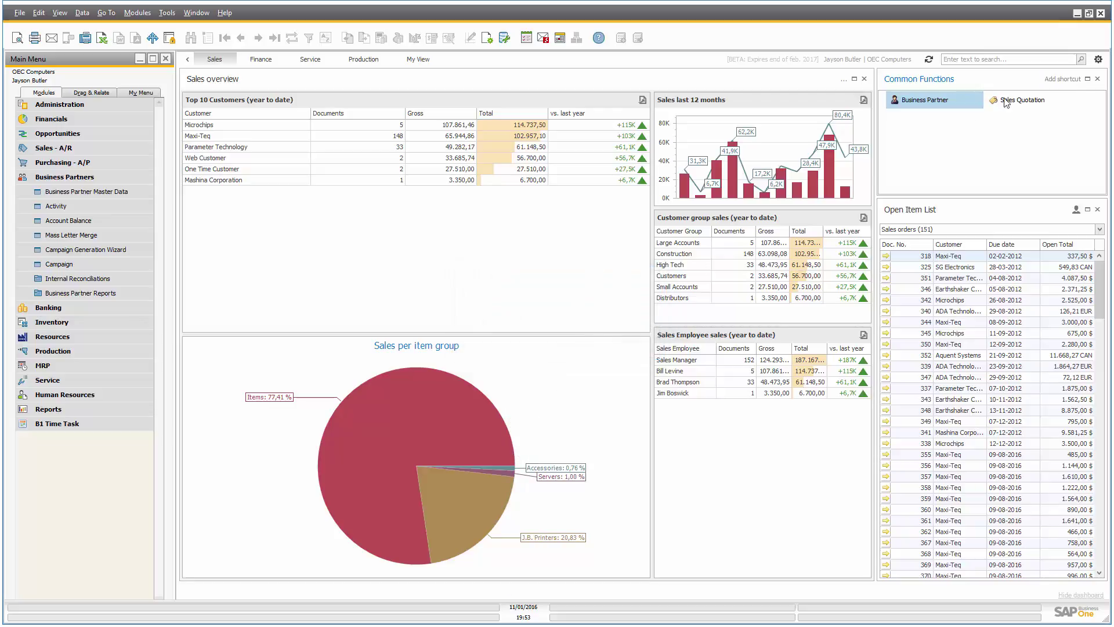
click(1062, 79)
Step: Add a Sales Order shortcut from Sales - A/R with a tool icon
click(624, 308)
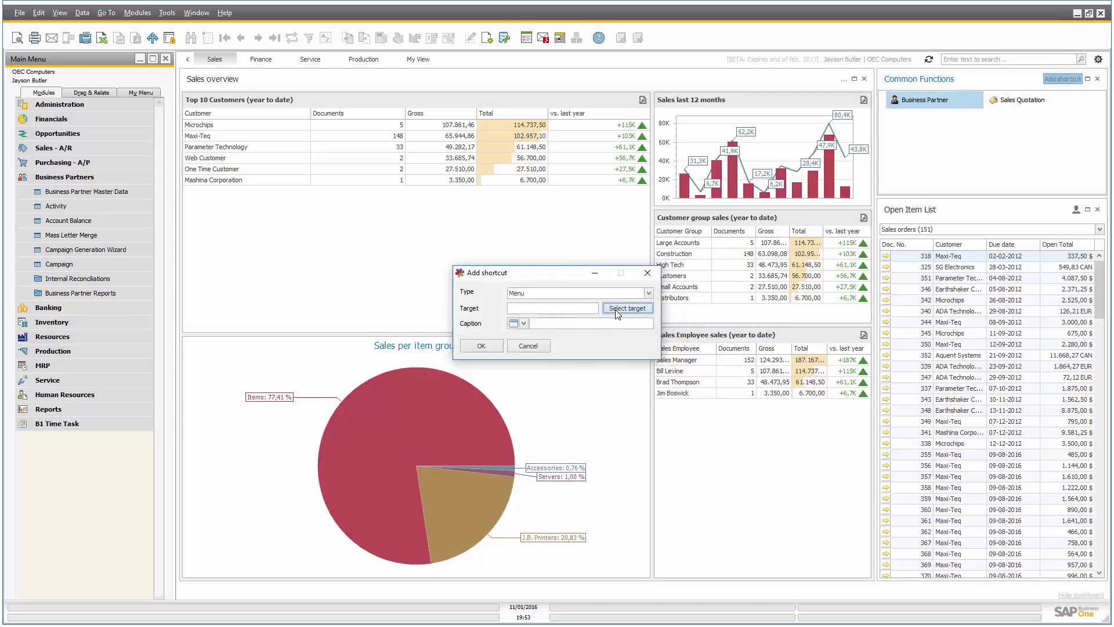
click(470, 254)
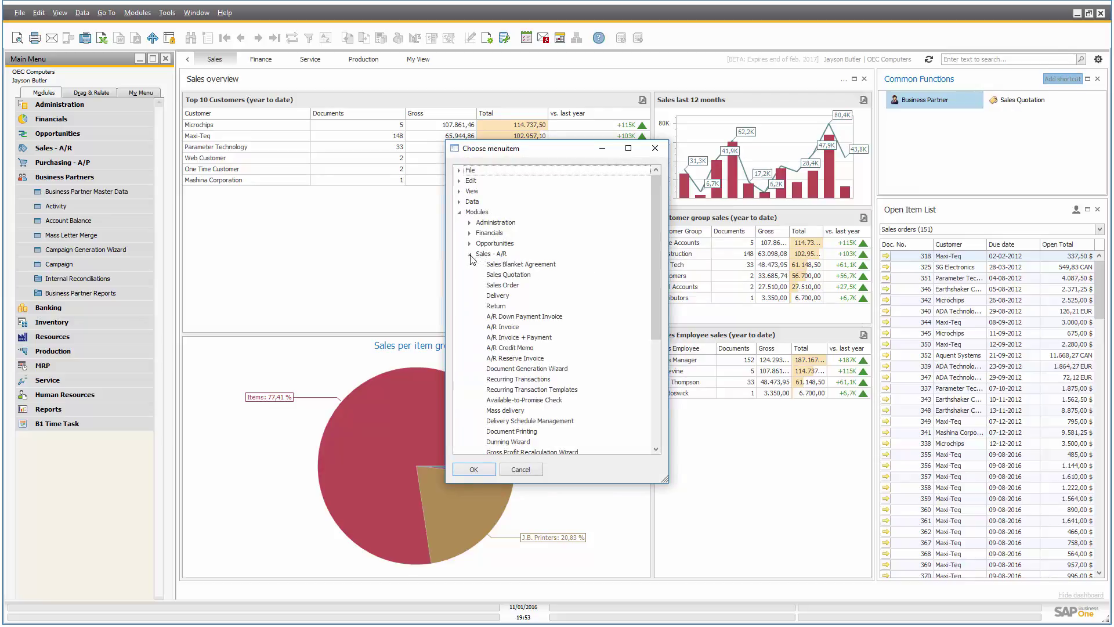
click(510, 287)
click(484, 466)
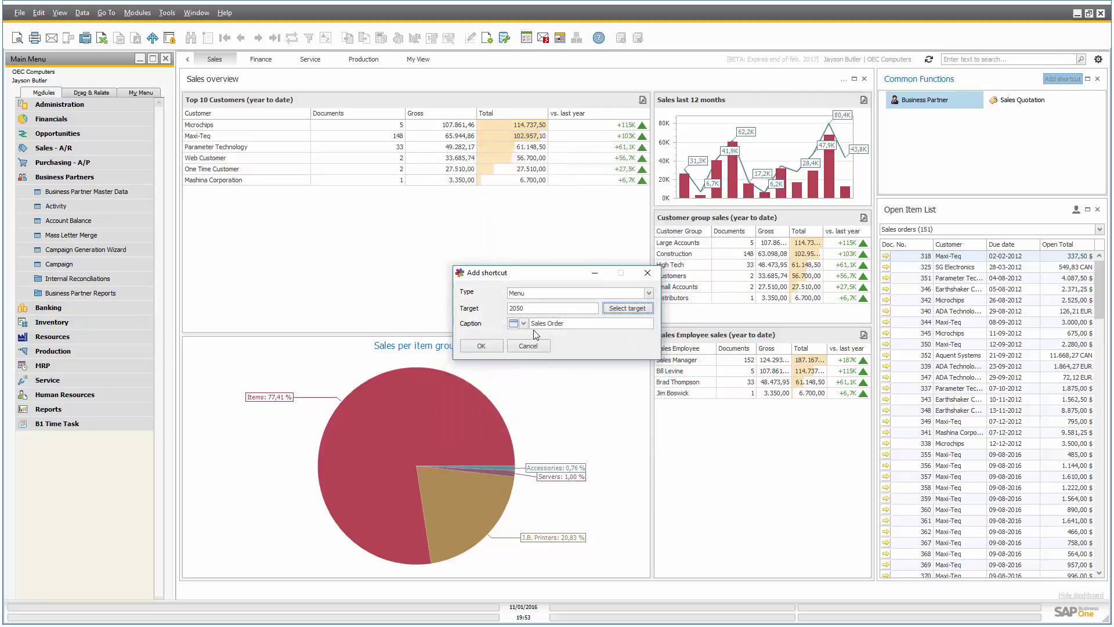
click(523, 322)
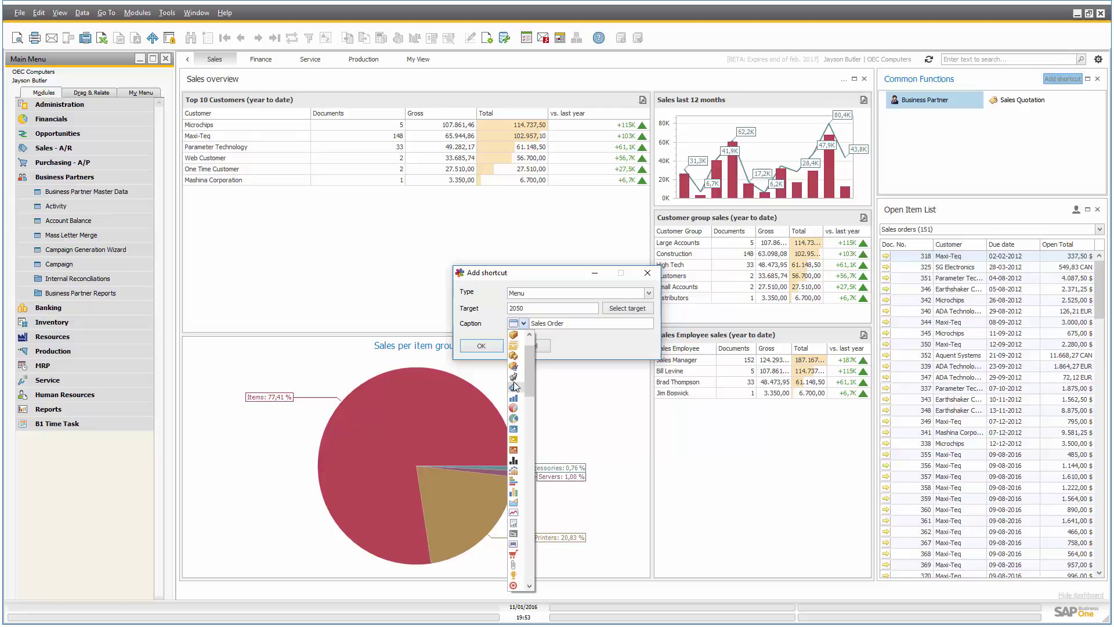
click(513, 408)
click(483, 346)
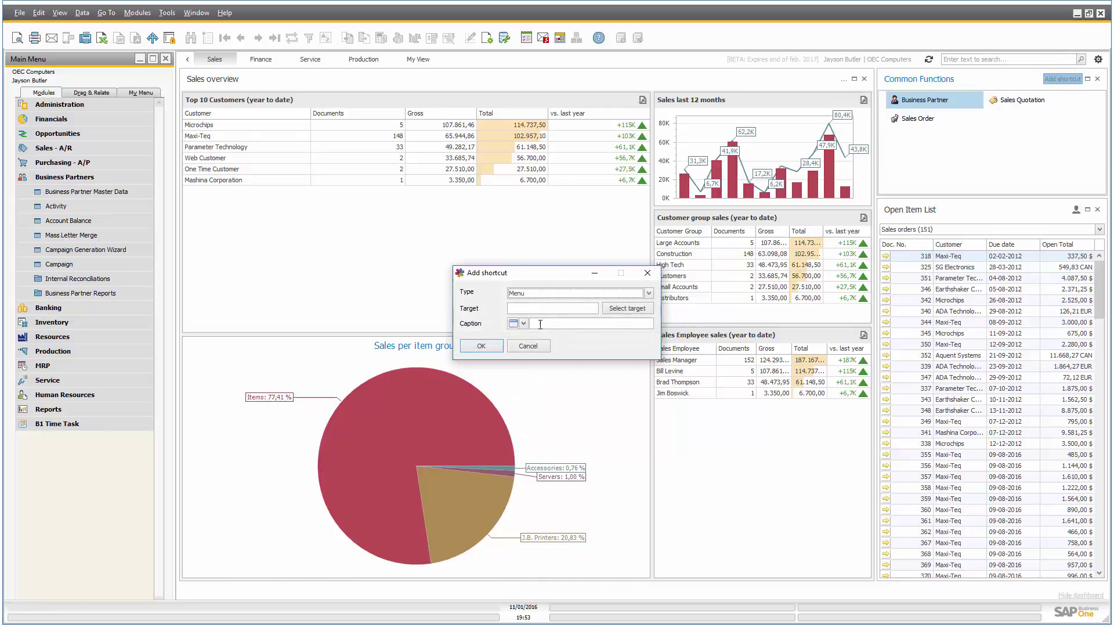
Step: Add an A/R Invoice shortcut from Sales - A/R to Common Functions
click(626, 308)
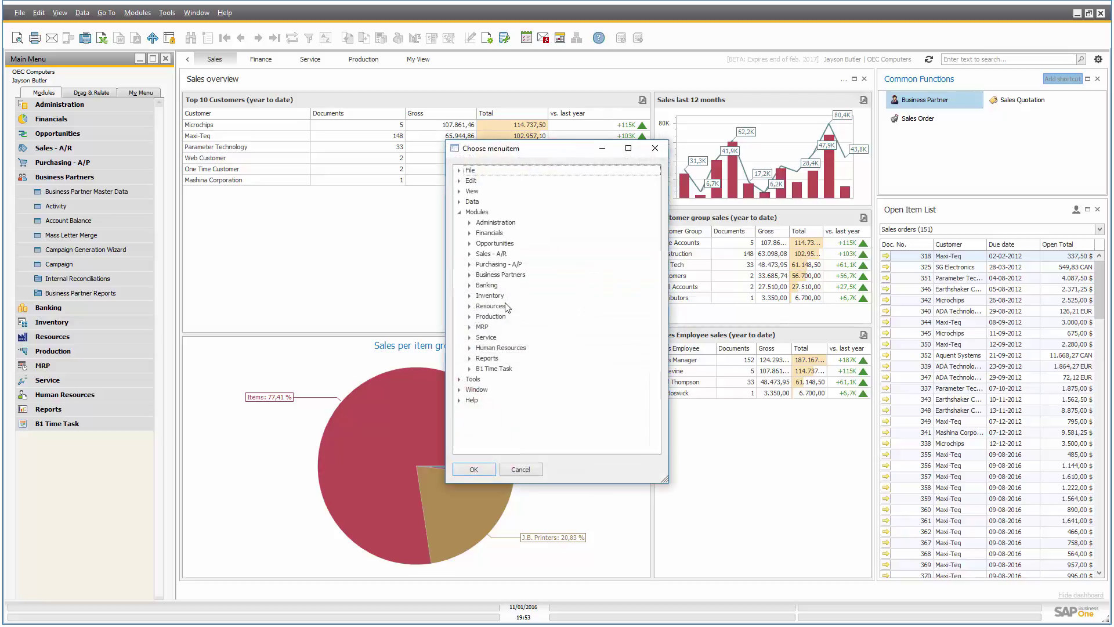
click(469, 254)
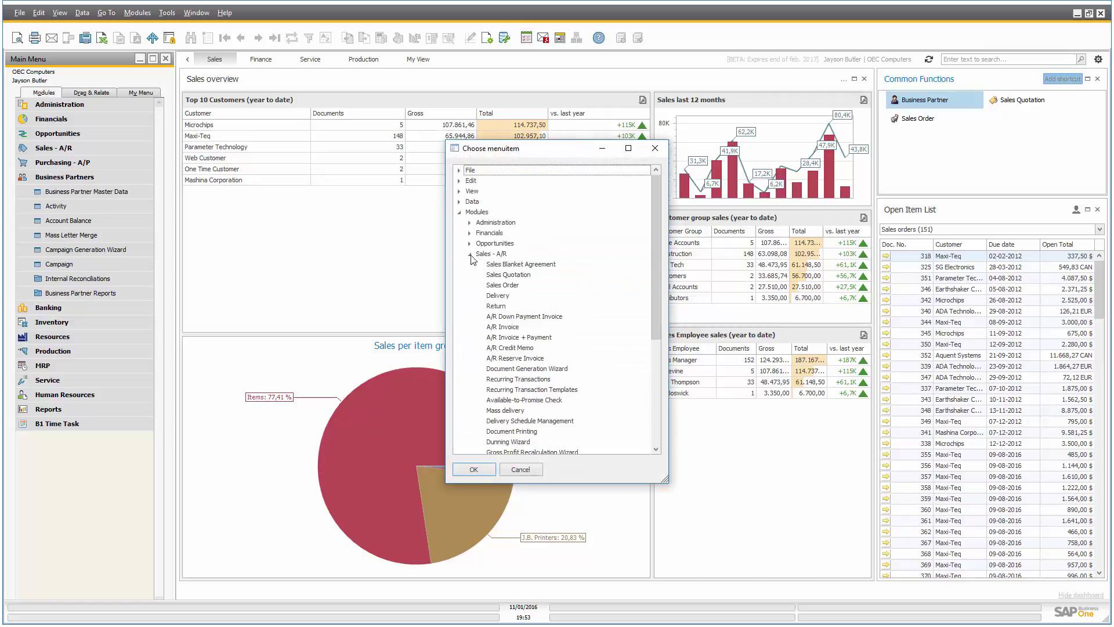
click(503, 327)
click(474, 470)
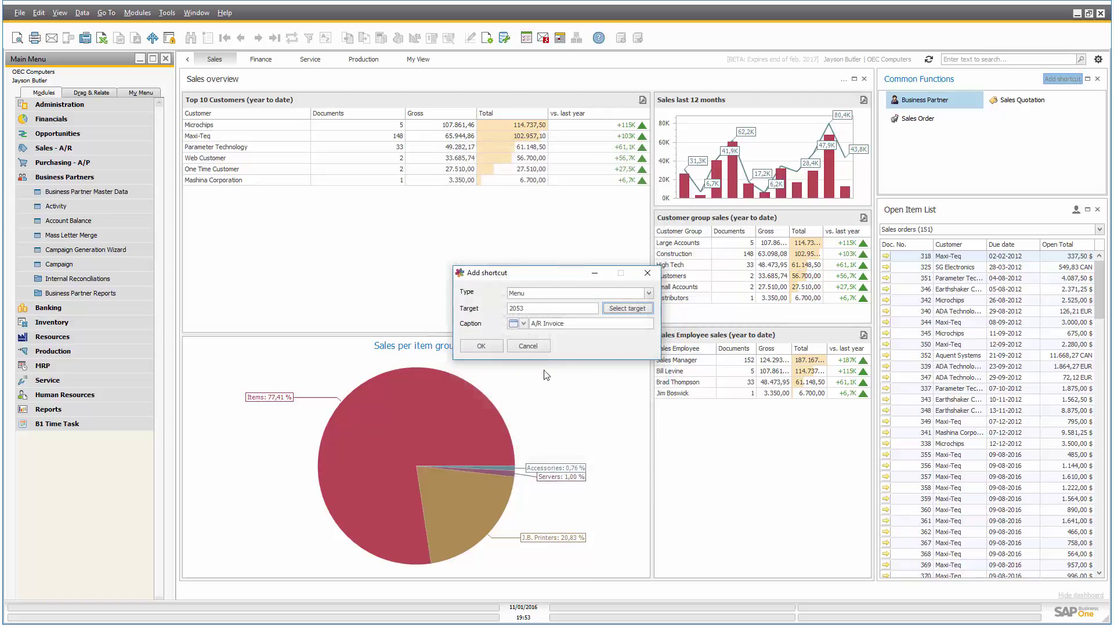
click(479, 347)
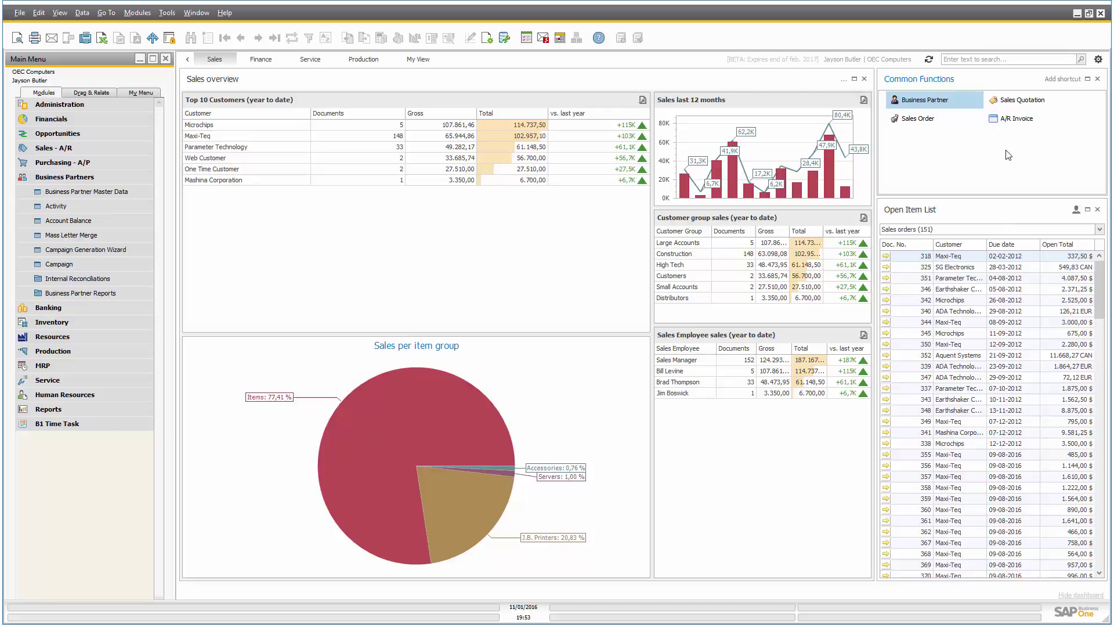
Step: Edit the A/R Invoice shortcut to show the blue tag icon
right_click(1008, 123)
click(1025, 129)
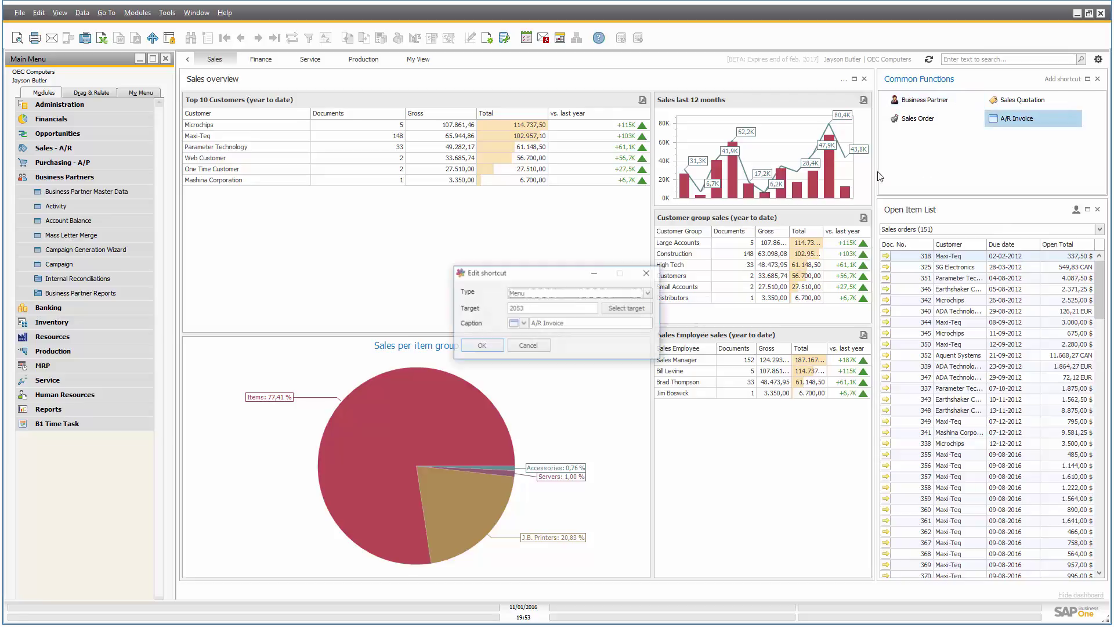
click(520, 324)
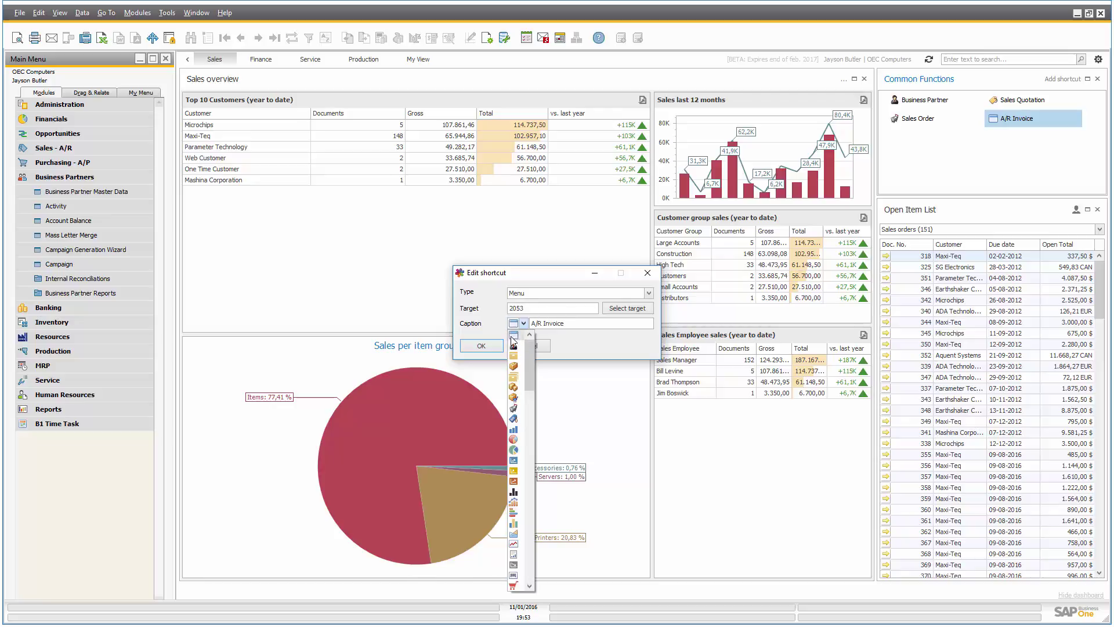
click(514, 418)
key(Return)
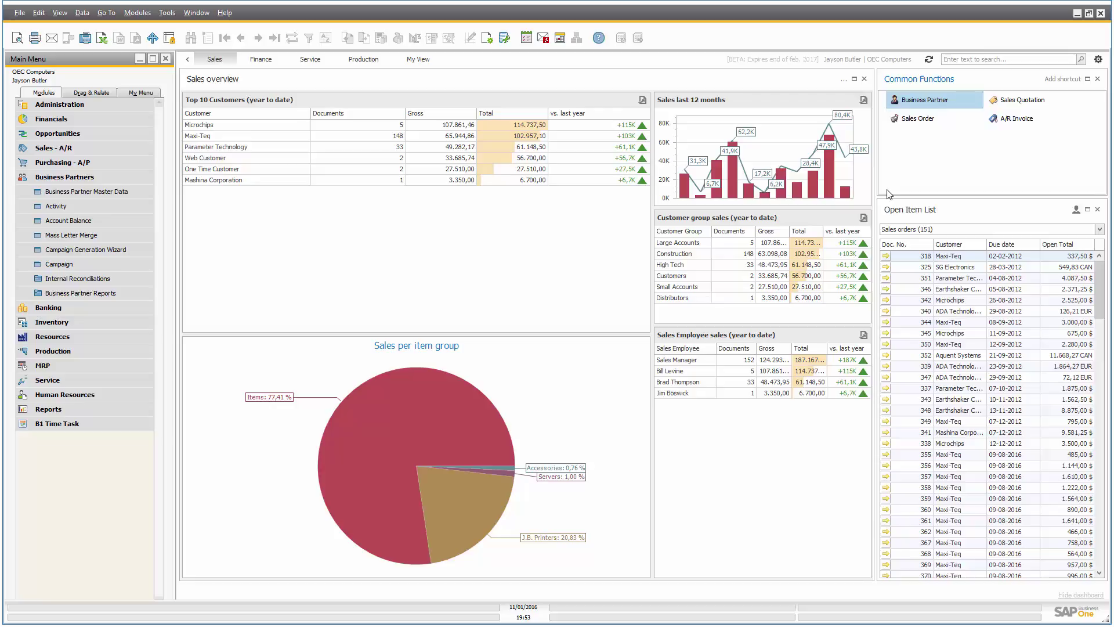
Step: Start a shortcut targeting Balance Sheet under Financials > Financial Reports > Financial
click(1063, 78)
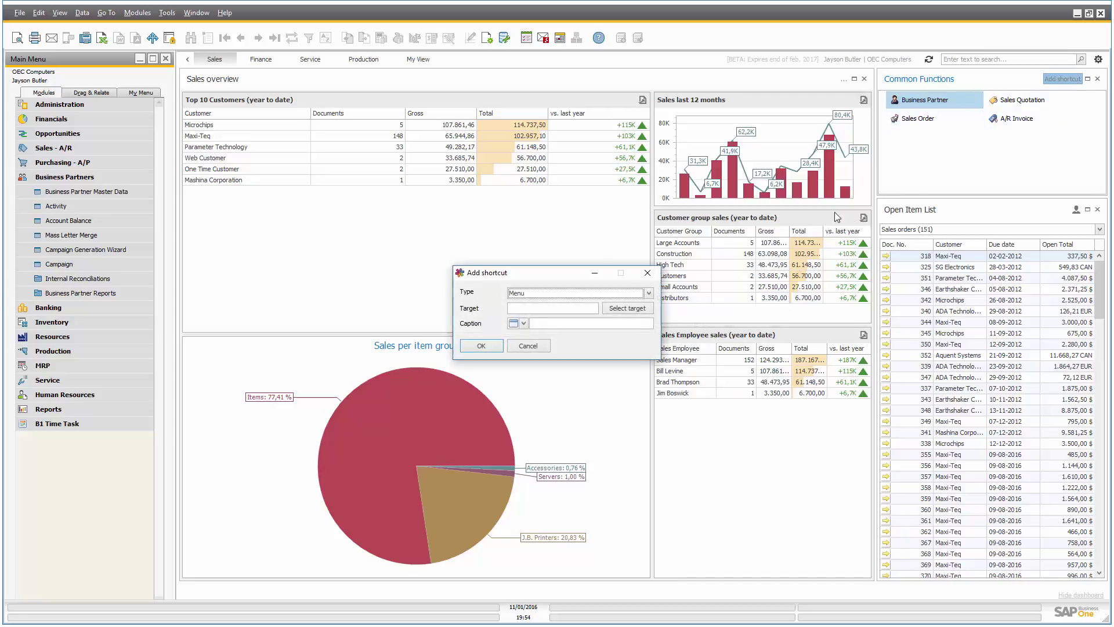
click(623, 307)
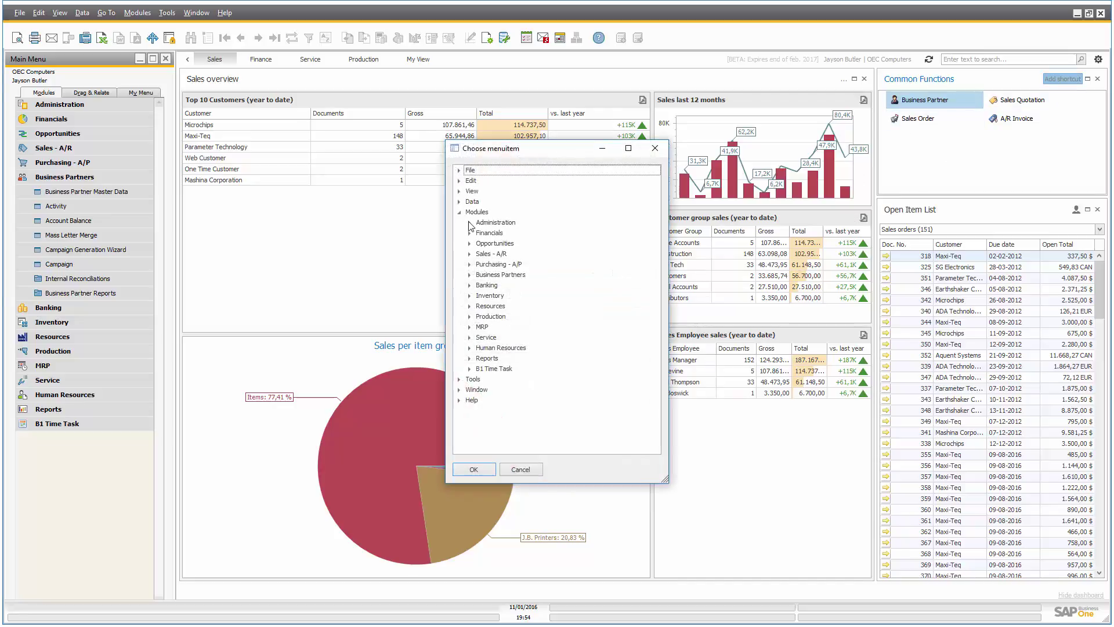
click(470, 233)
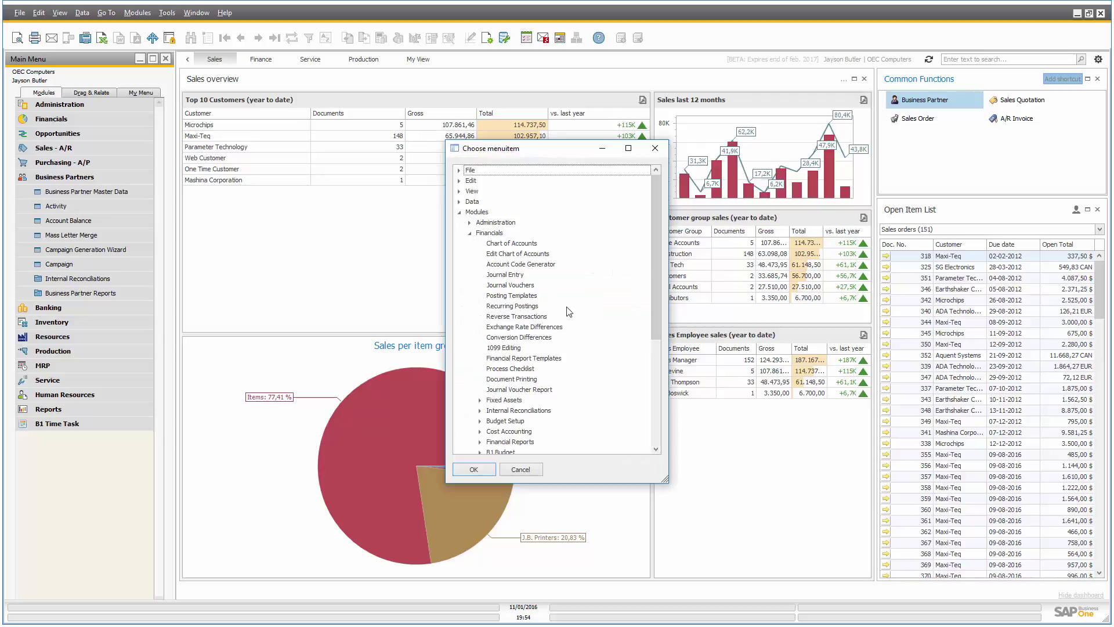
scroll(566, 311, down, 3)
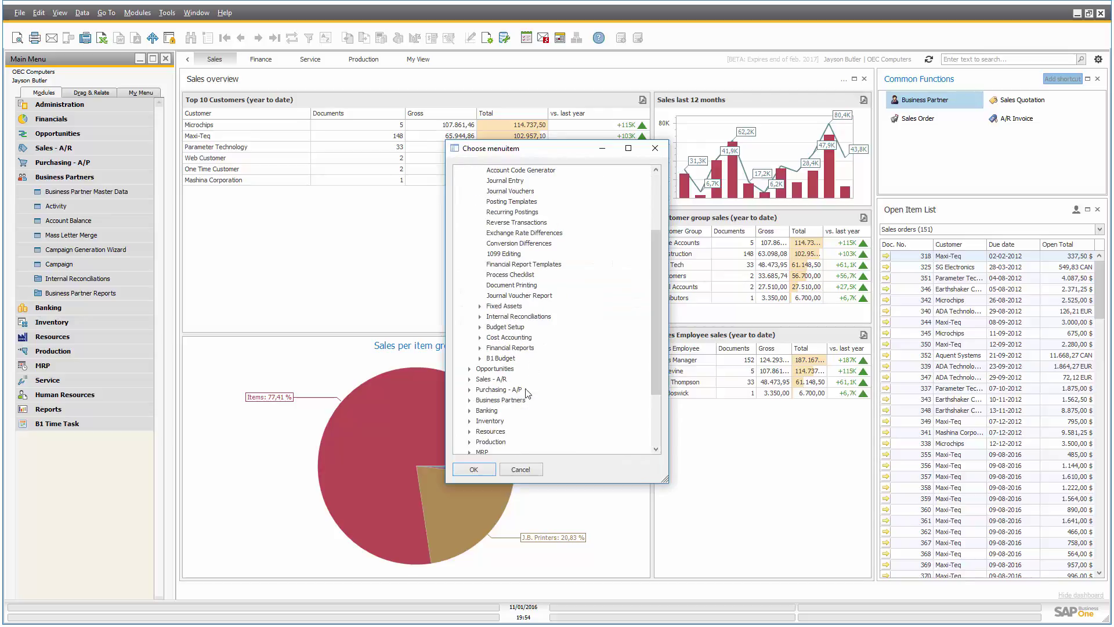
click(479, 348)
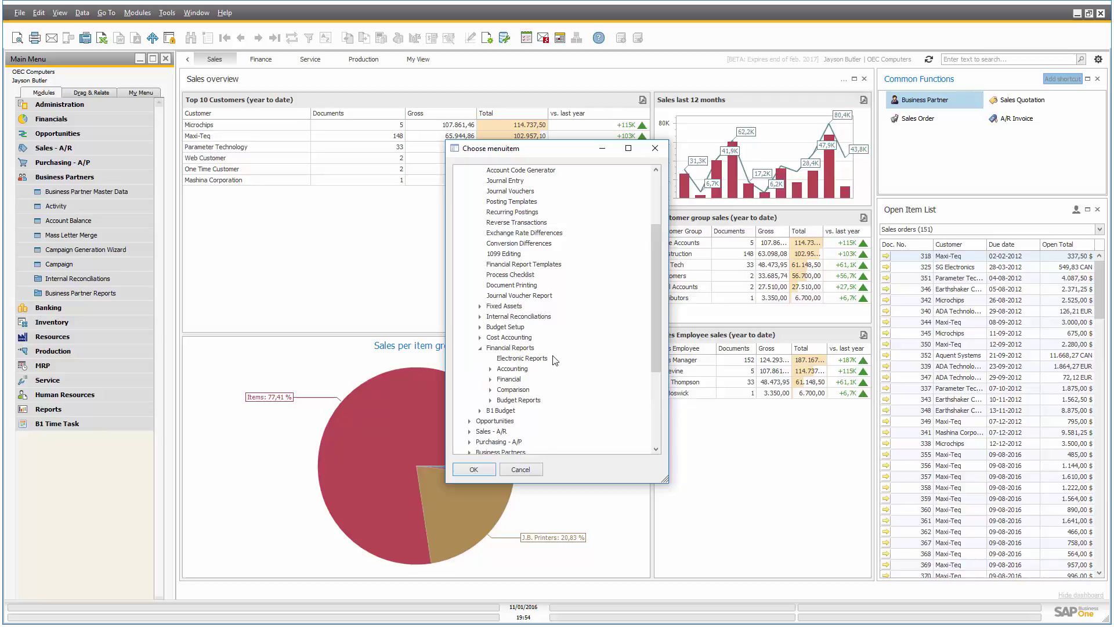
click(491, 380)
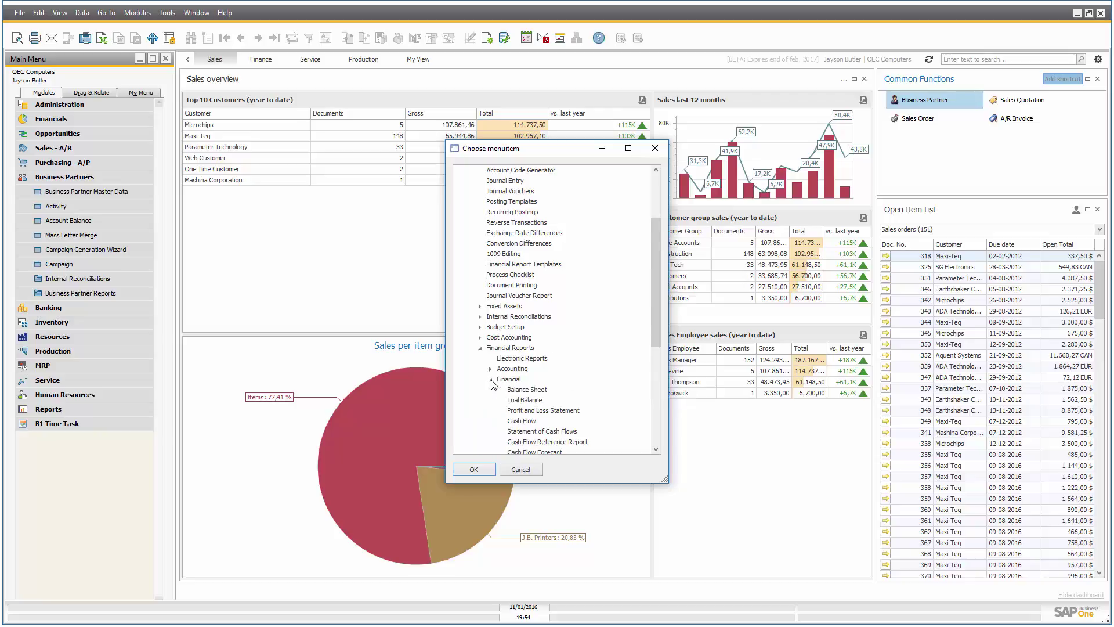
click(538, 392)
click(482, 469)
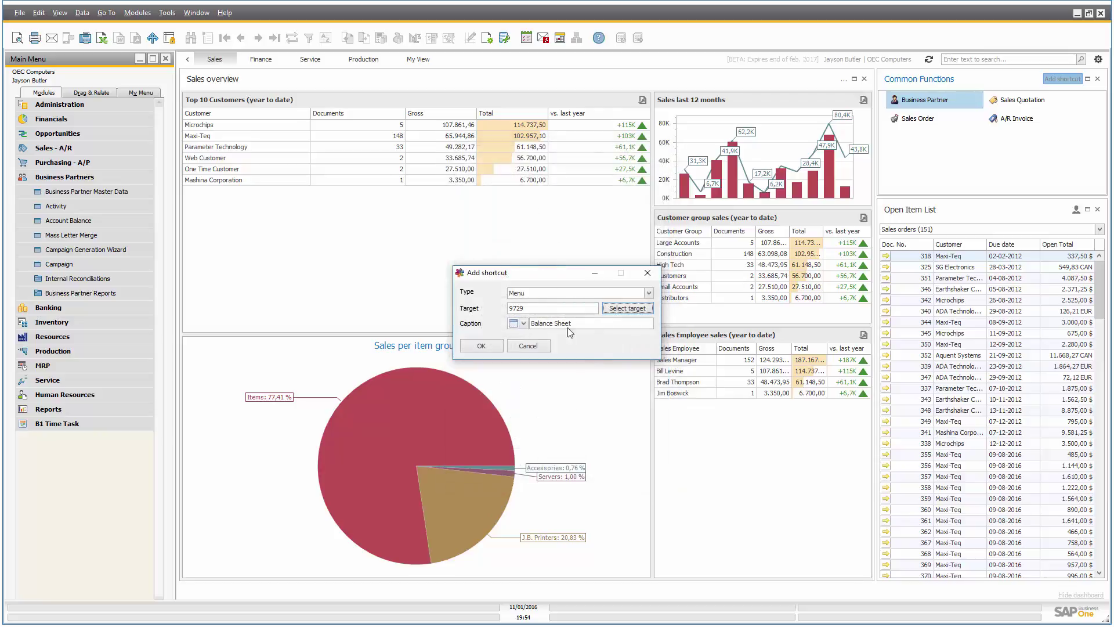
Step: Give the Balance Sheet shortcut a bar-chart icon and save it
click(525, 324)
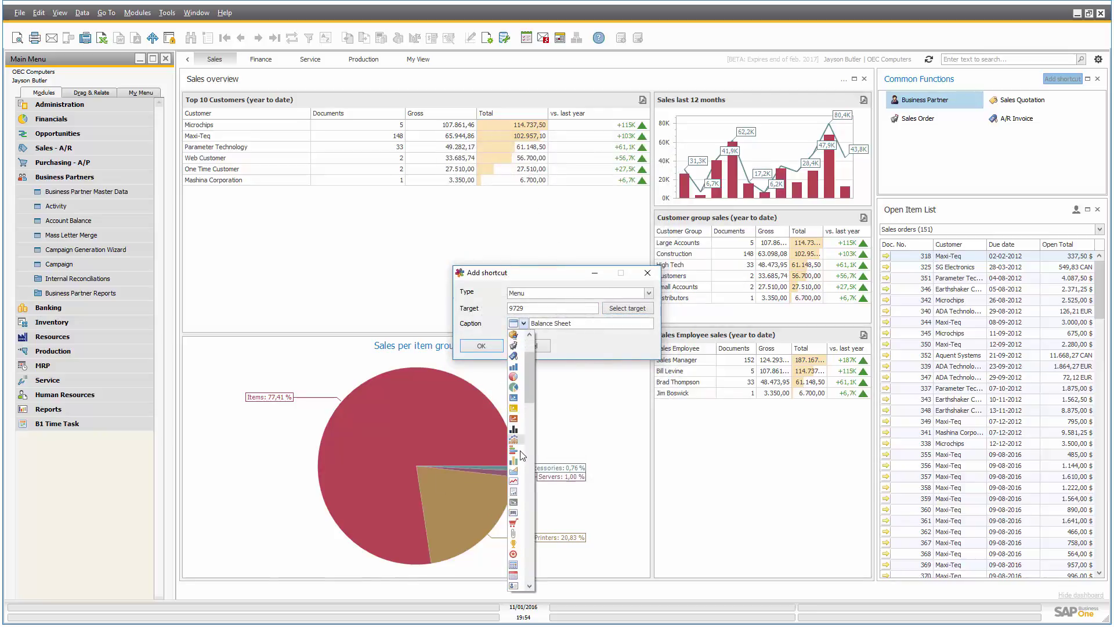
click(512, 463)
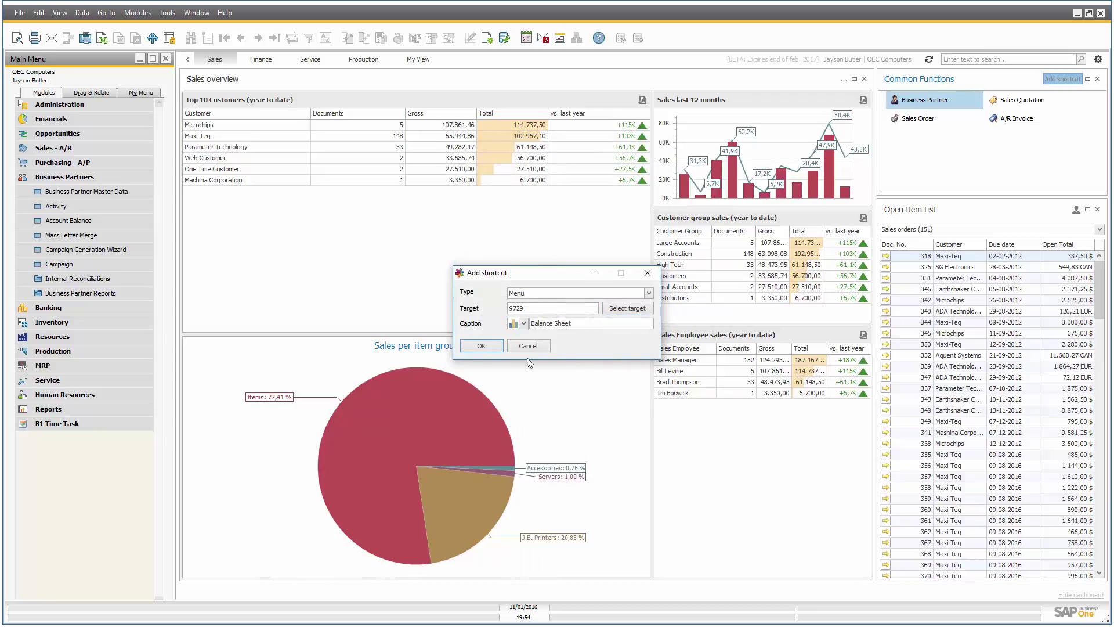
click(481, 346)
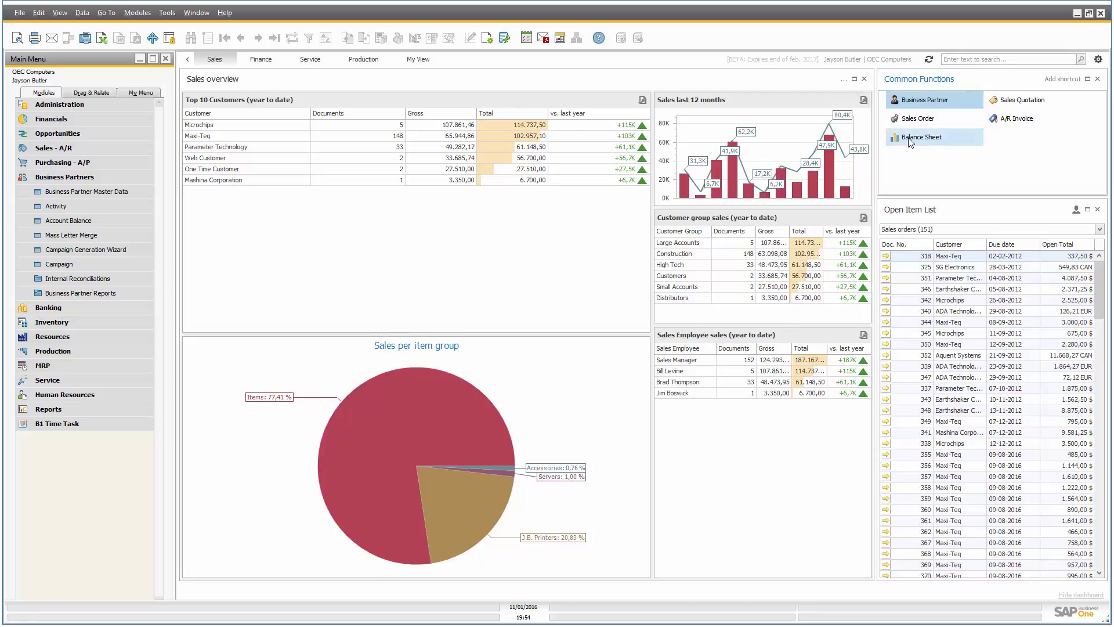
Step: Test the Balance Sheet shortcut, close its report criteria and start another shortcut
click(924, 138)
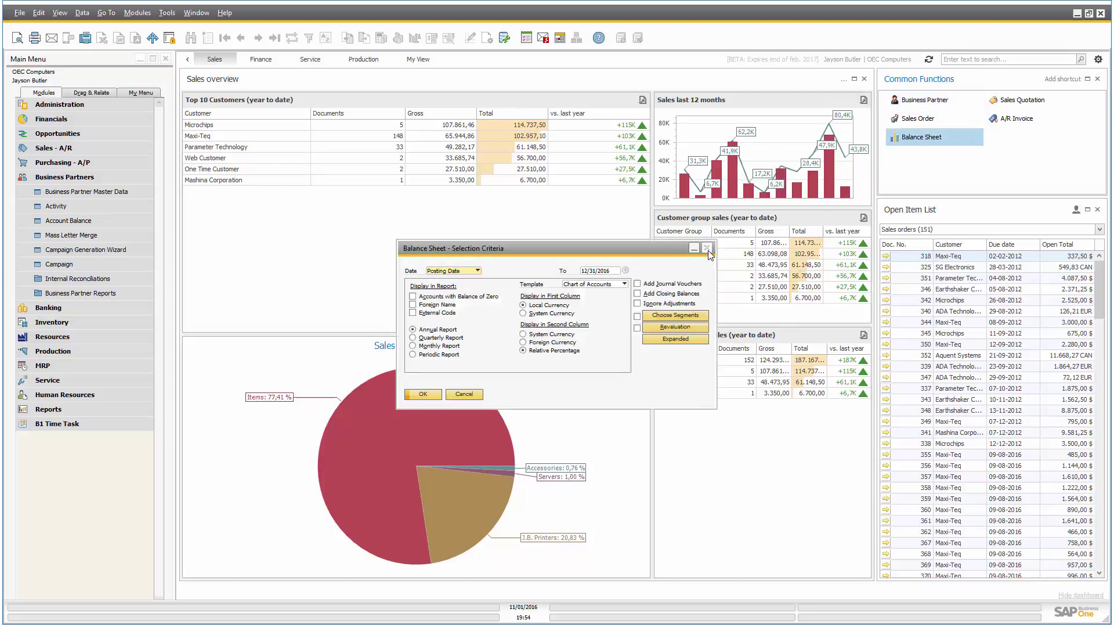
click(707, 248)
click(1061, 79)
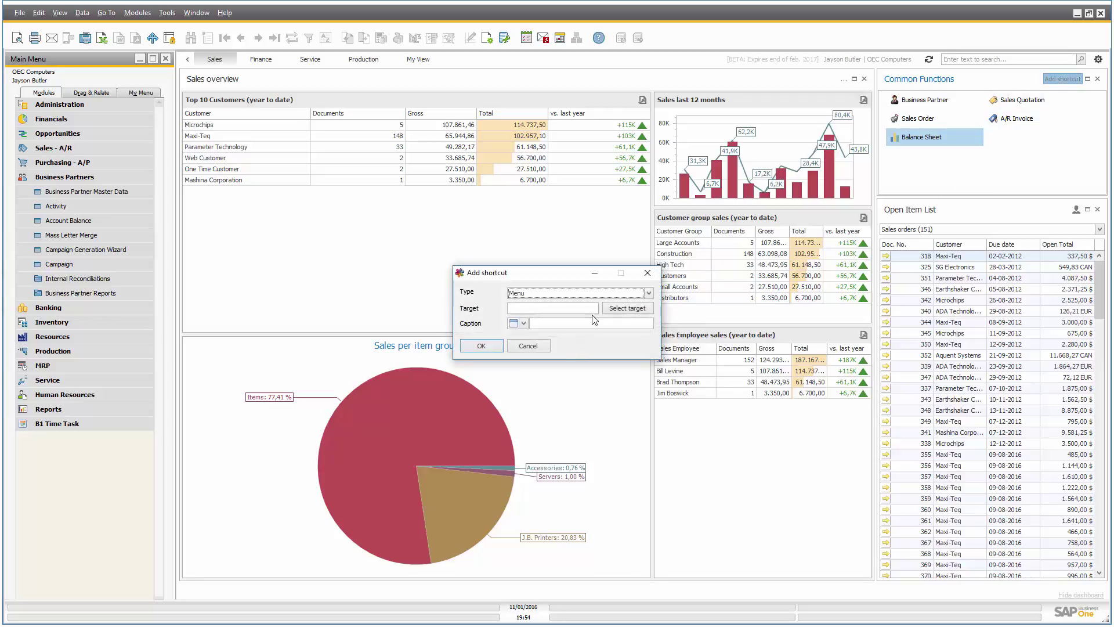
Step: Set the shortcut type to Universal Function and pick UF-002 (TEST) as its target
click(648, 294)
click(540, 313)
click(623, 309)
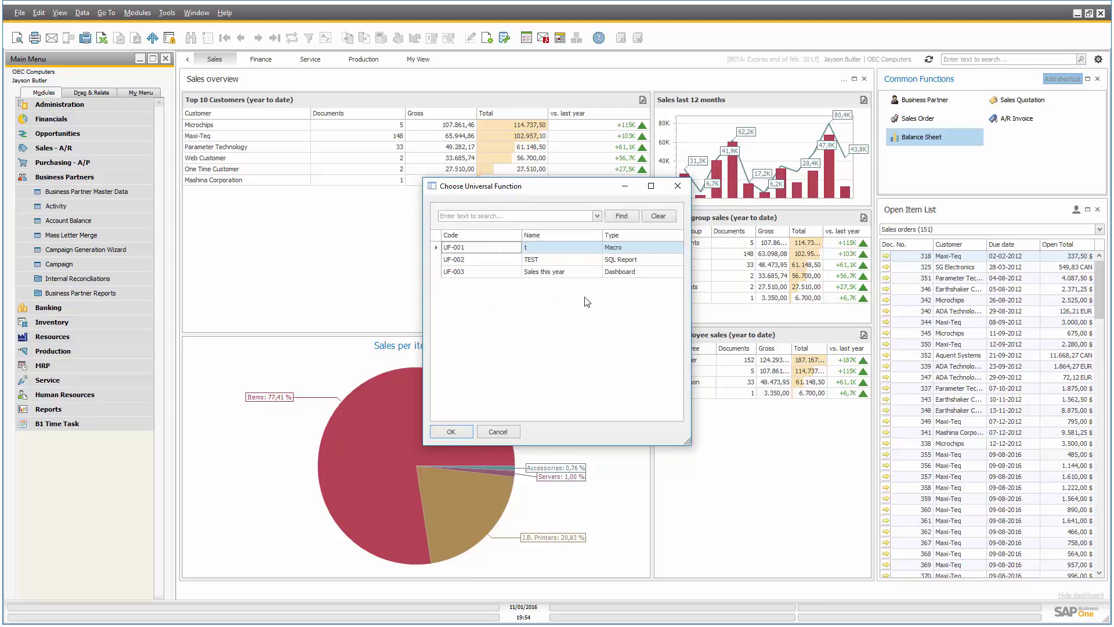
click(572, 262)
click(450, 434)
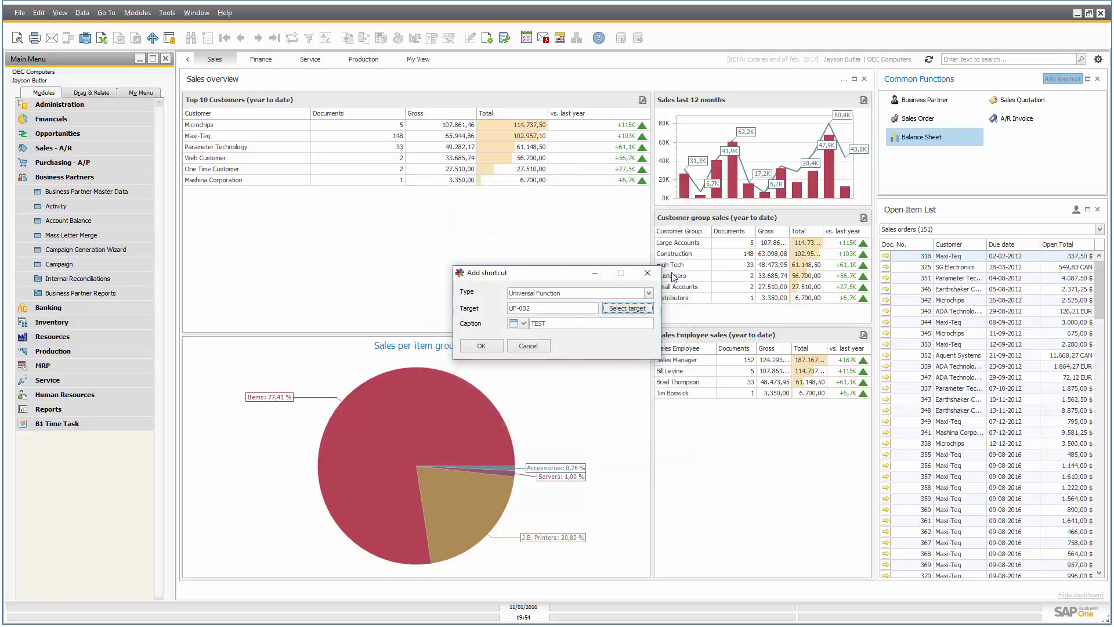
click(481, 347)
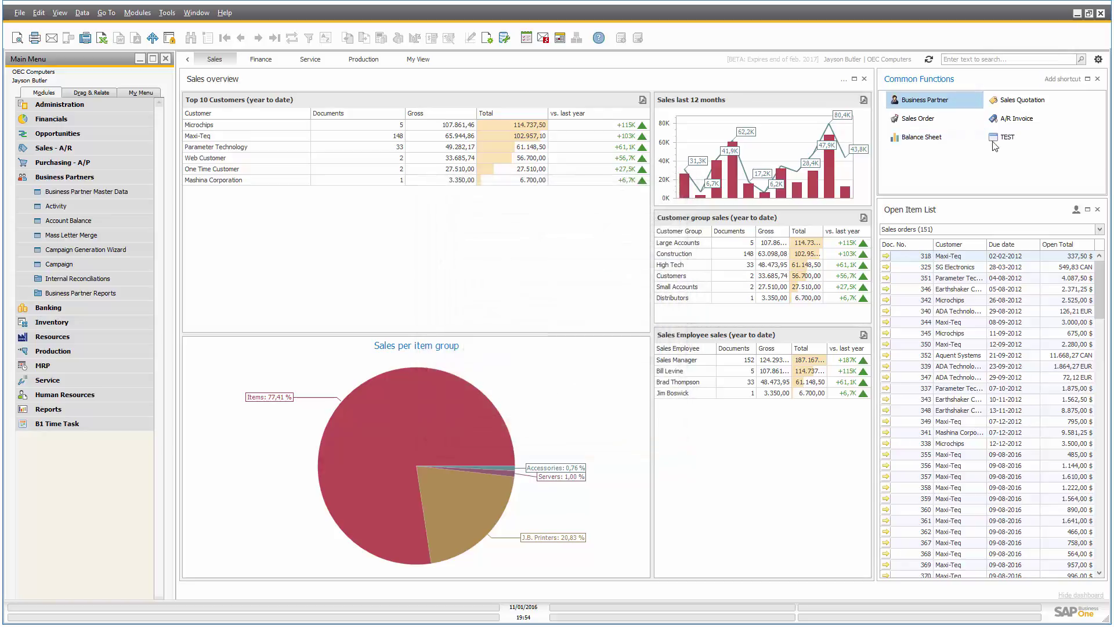
drag(272, 262, 542, 148)
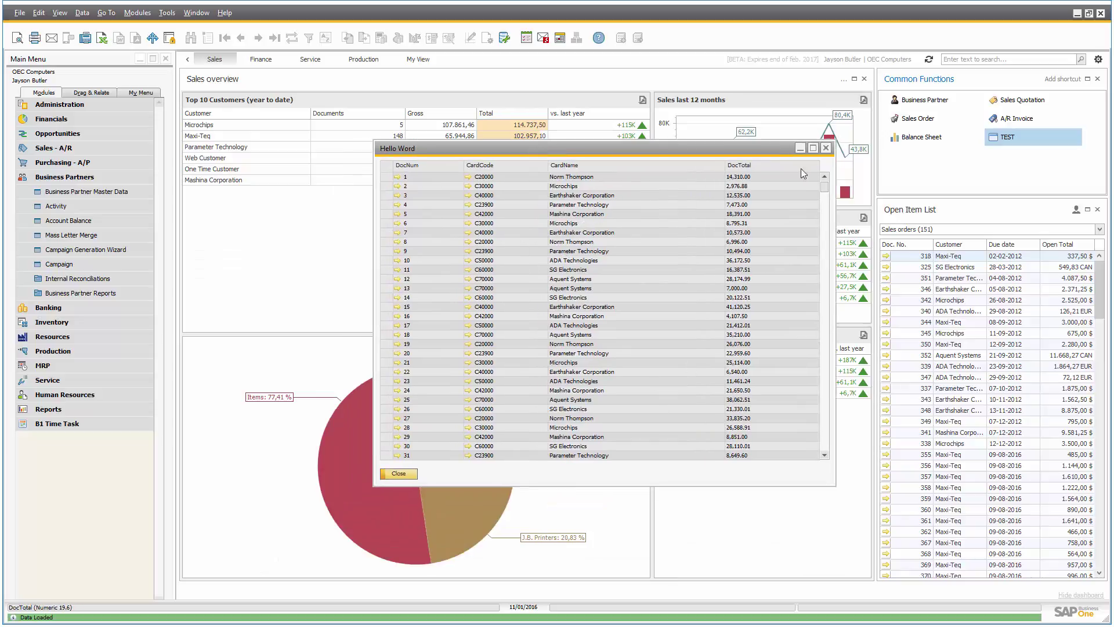
click(826, 148)
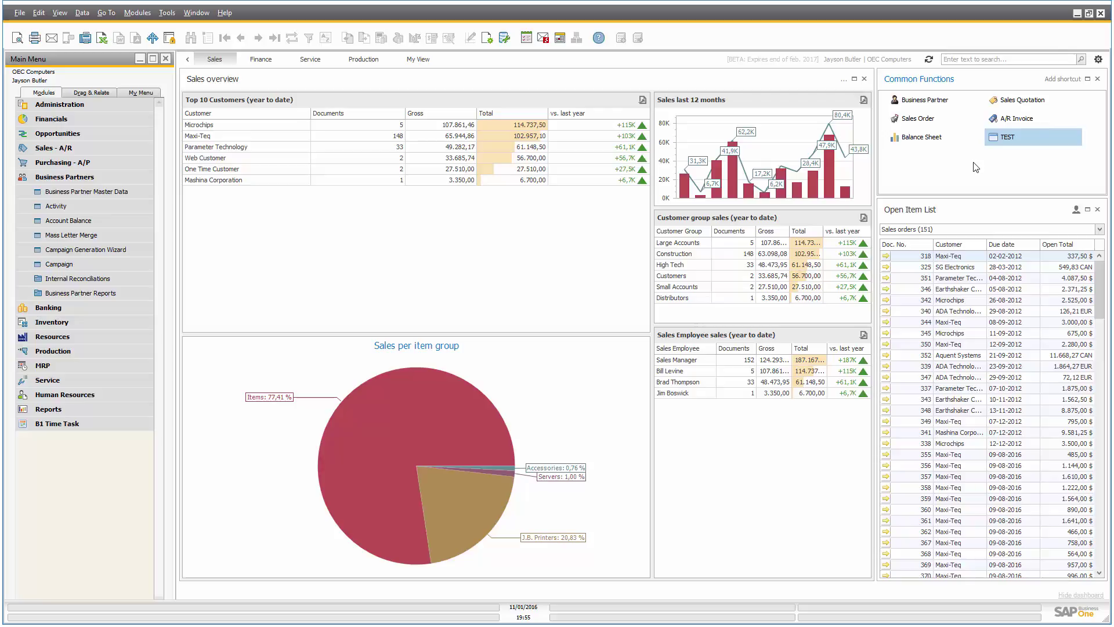
Step: Remove the TEST shortcut from Common Functions
right_click(999, 140)
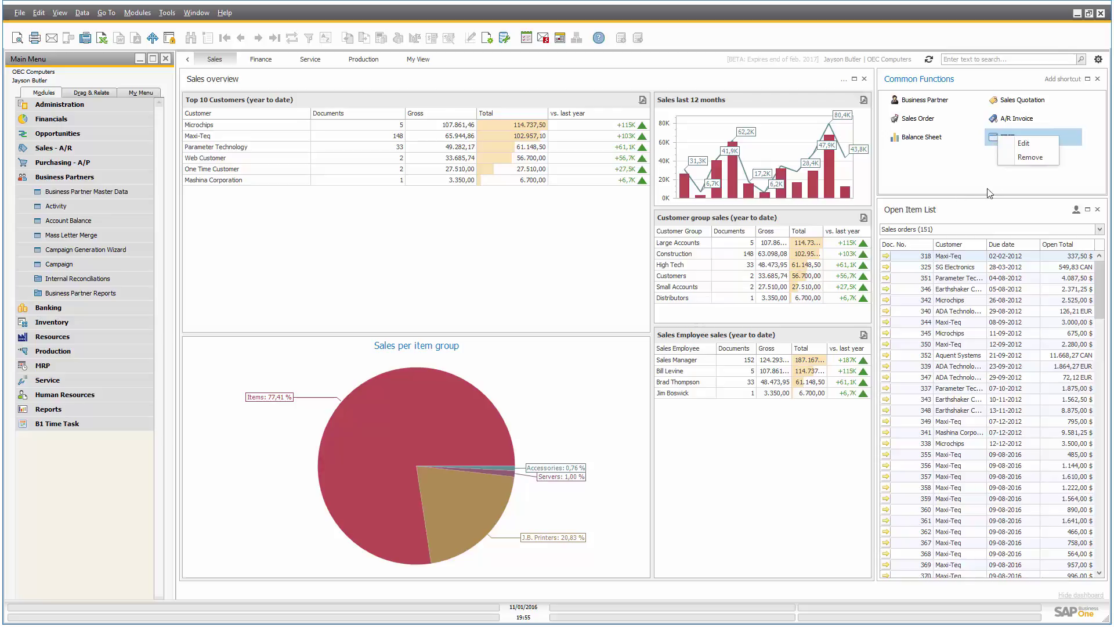
click(1024, 155)
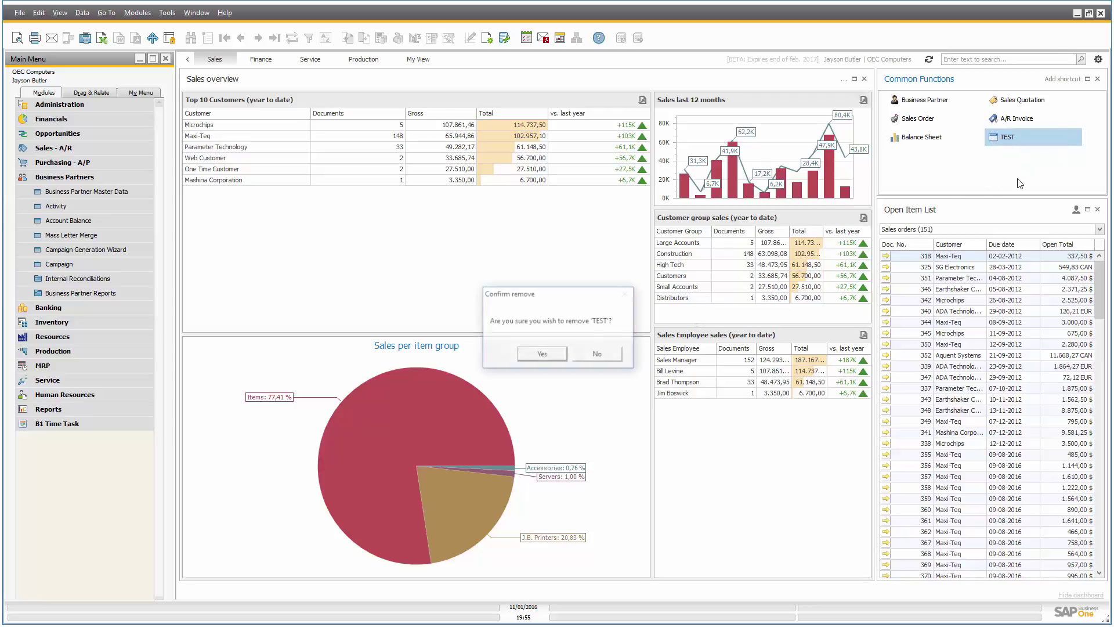
click(540, 358)
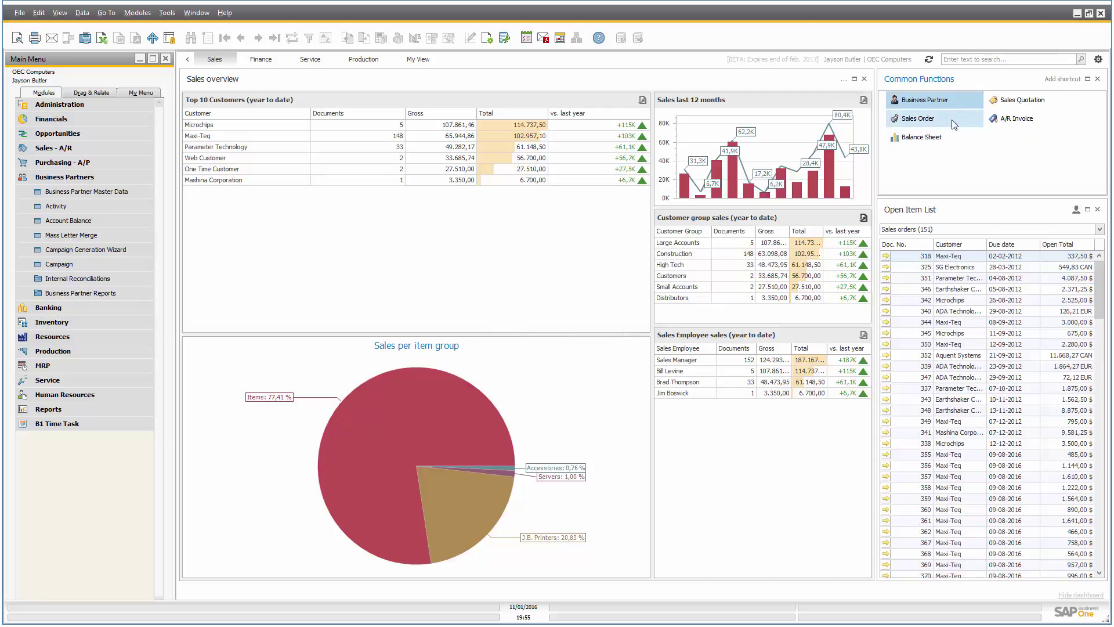
Step: Drag the shortcuts so Balance Sheet comes first, then A/R Invoice, with Sales Quotation third
drag(1018, 125, 1019, 127)
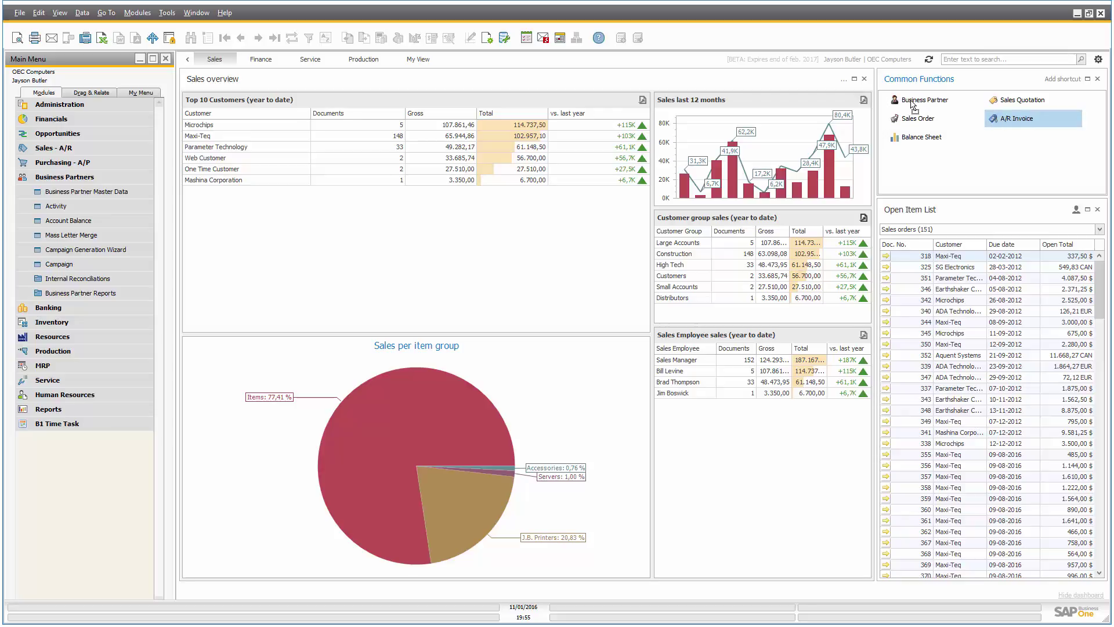
drag(911, 104, 907, 102)
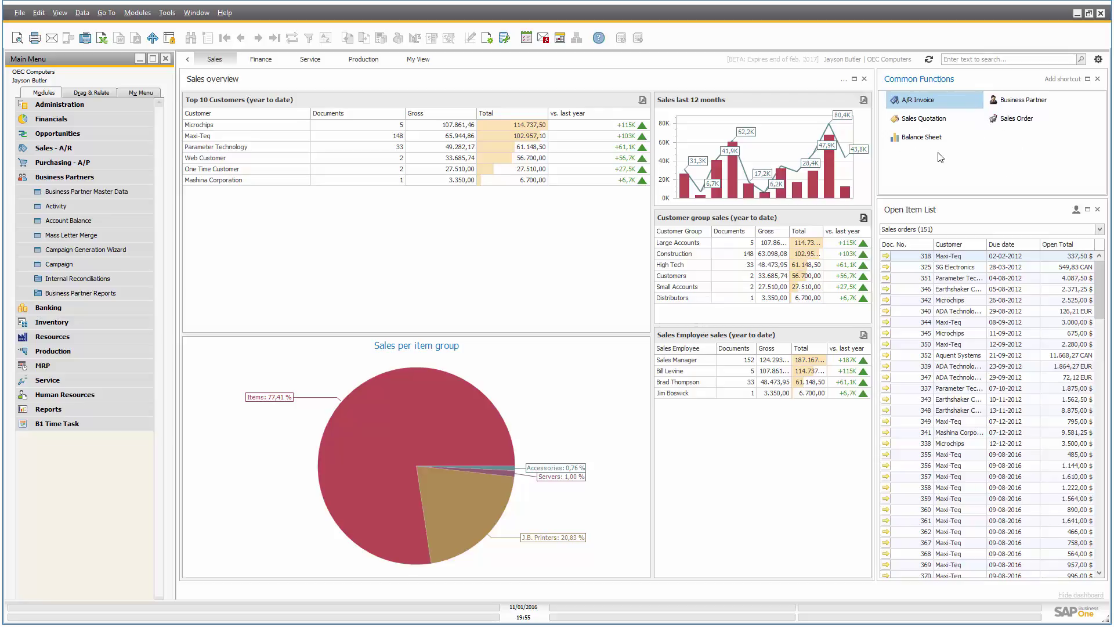
drag(913, 137, 919, 104)
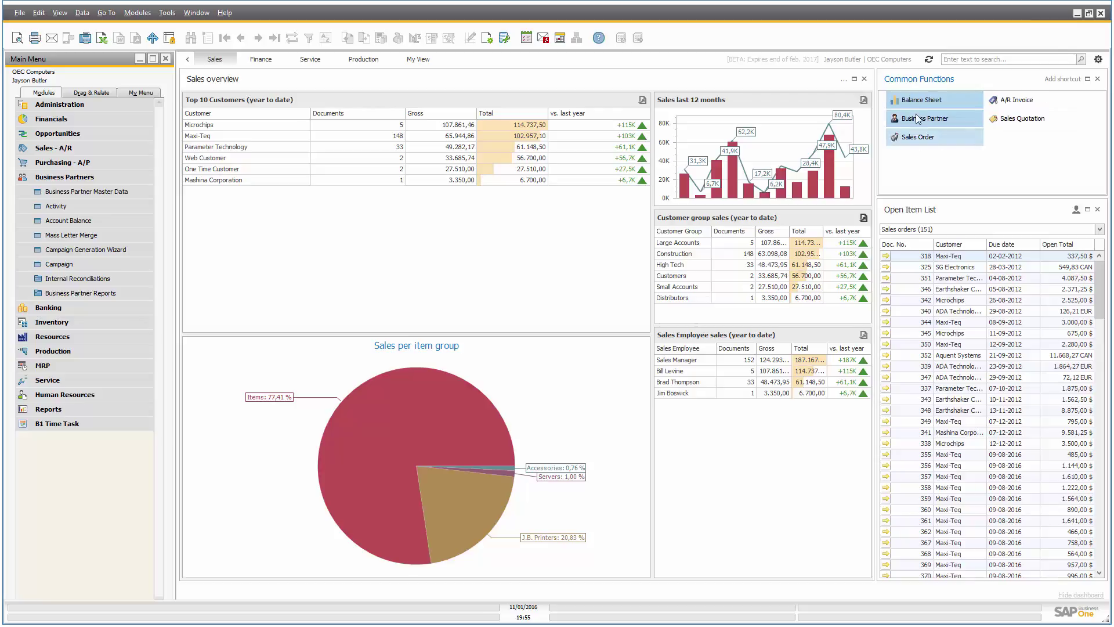
drag(1019, 120, 922, 119)
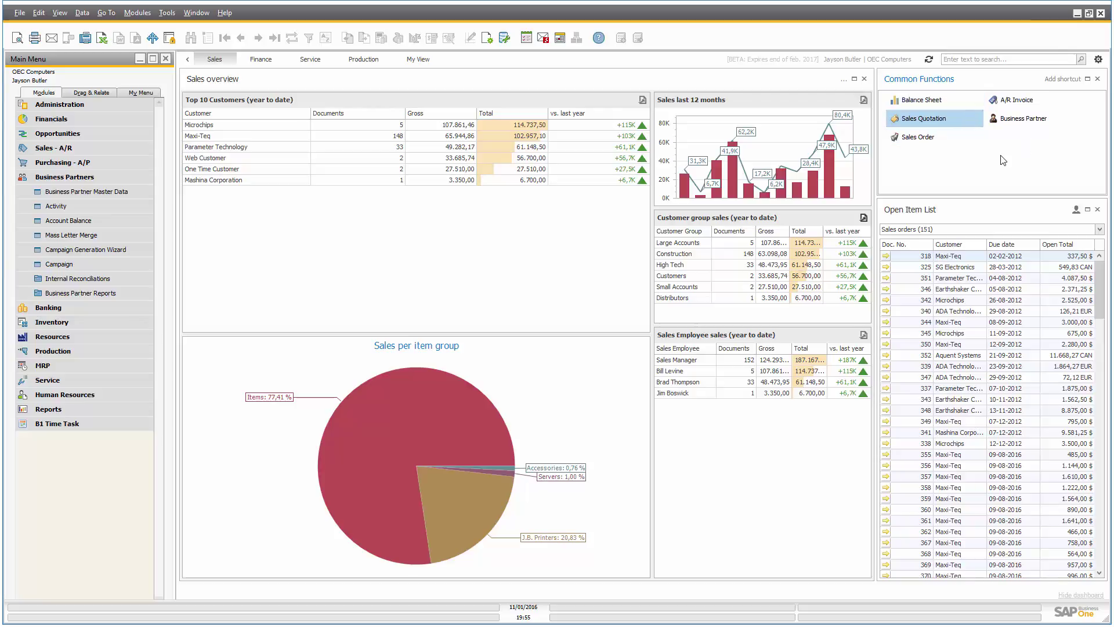
Step: Enlarge Common Functions and move the Business Partner shortcut to the first slot
mouse_move(975, 198)
mouse_down()
mouse_move(968, 262)
mouse_move(981, 142)
mouse_move(997, 229)
mouse_move(974, 225)
mouse_up()
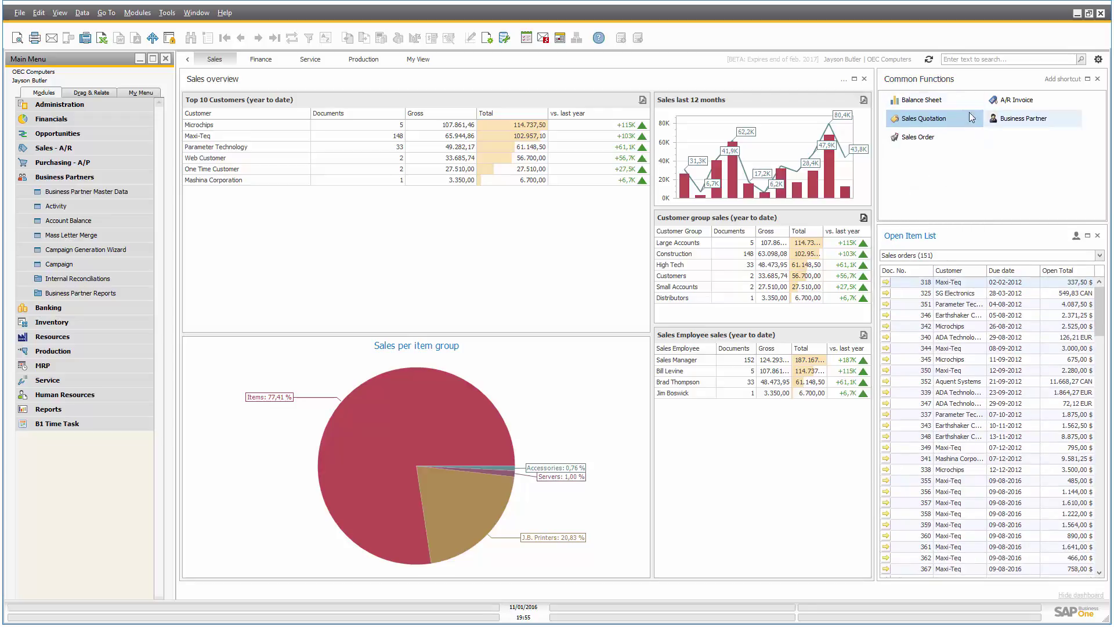
drag(1010, 126, 923, 100)
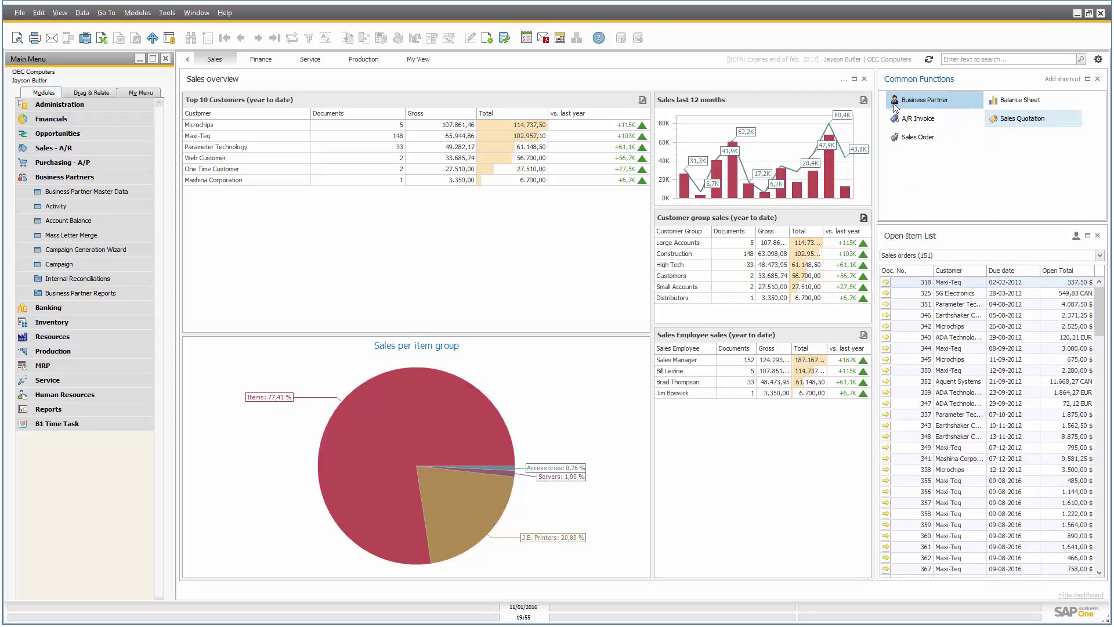